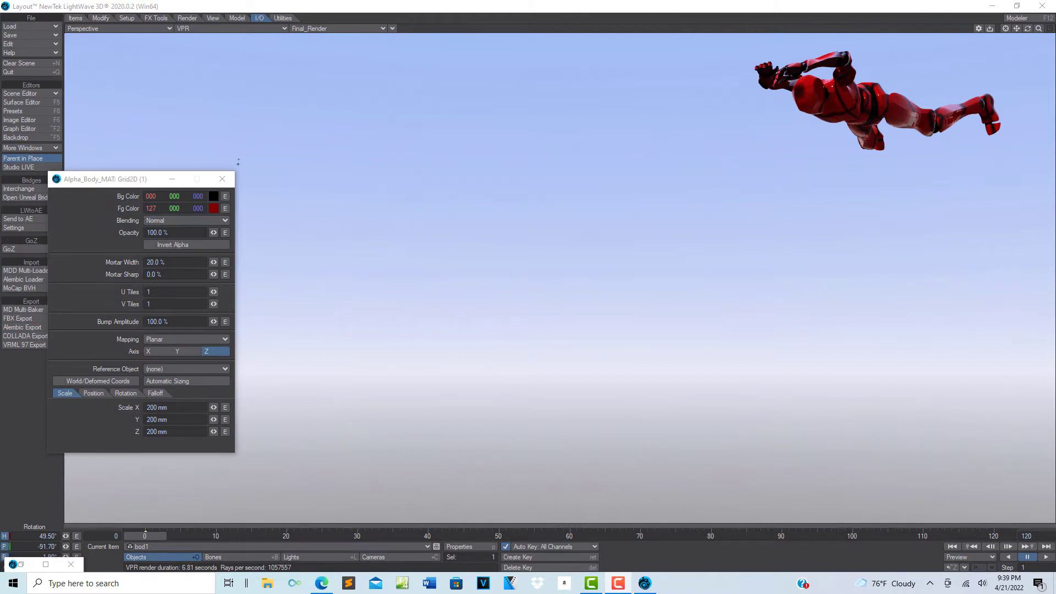
Step: Close the Alpha_Body_MAT Grid2D texture panel to get back to the VPR preview
left_click(222, 179)
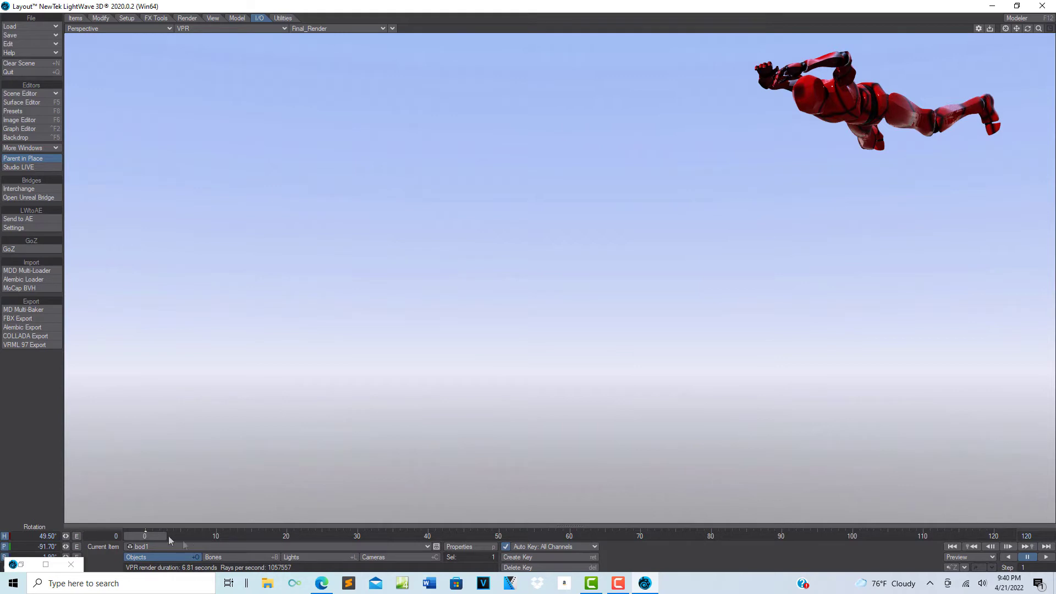
Step: Scrub the timeline from frame 0 to the final frame, 120
left_click_drag(151, 535, 993, 535)
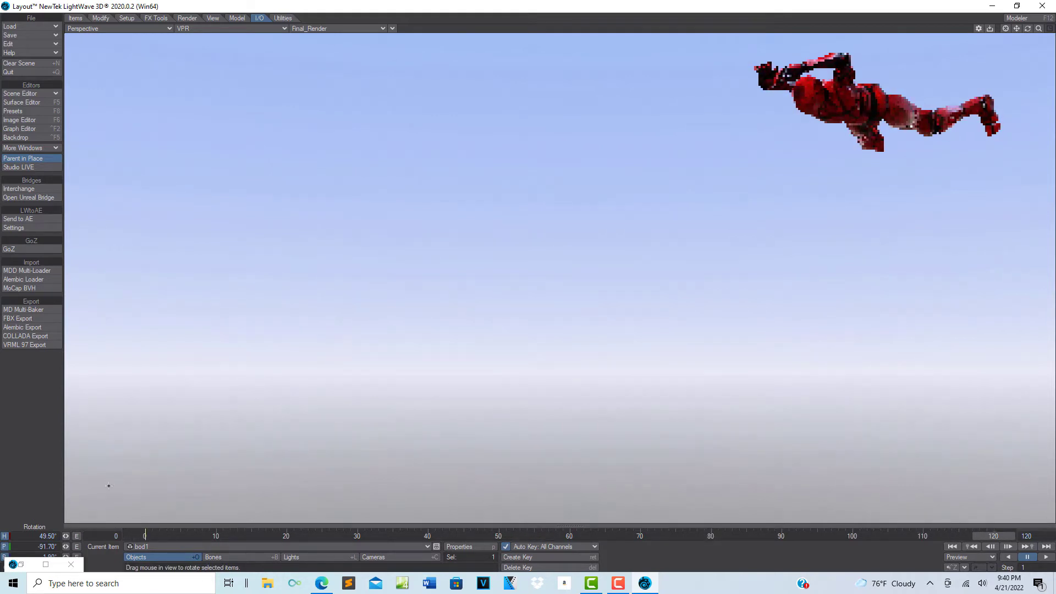
Step: Switch to Textured Shaded Solid Wireframe view, then tilt bod1 down and move it left and lower
left_click(285, 30)
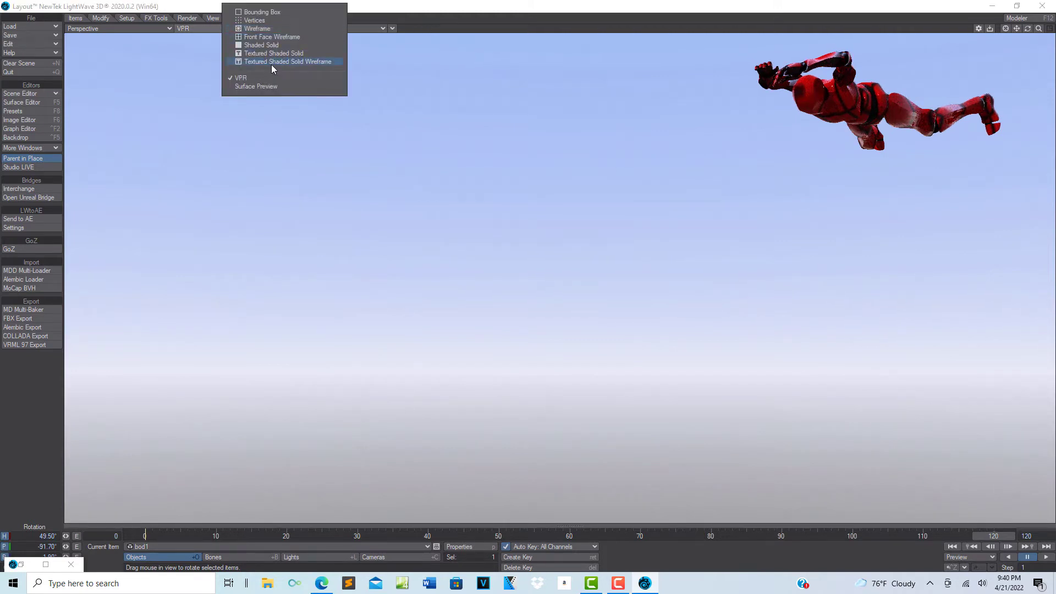
left_click(271, 62)
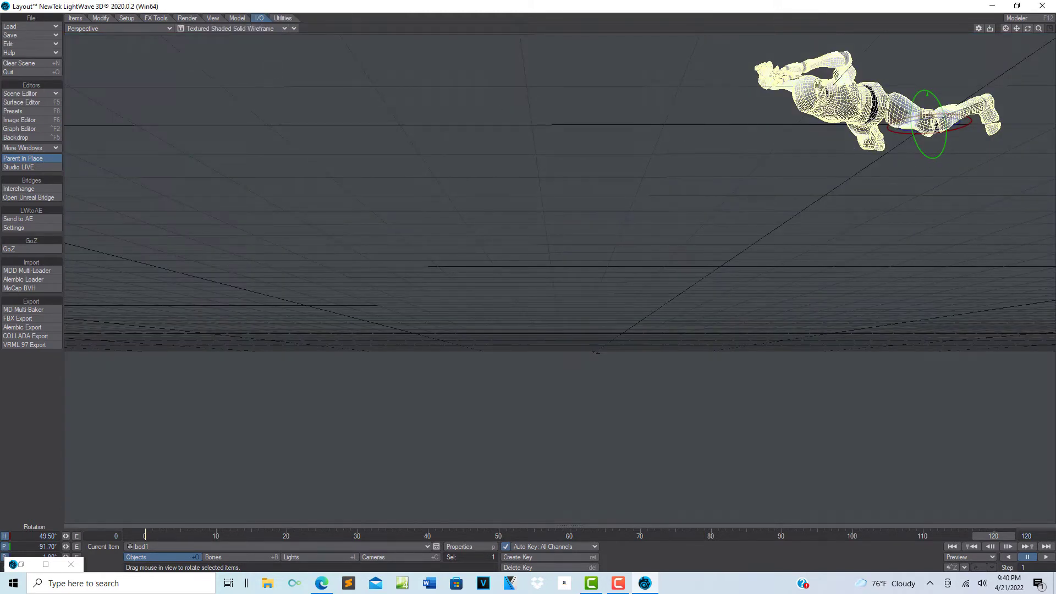
left_click_drag(921, 65, 921, 79)
key("t")
left_click_drag(747, 215, 367, 242)
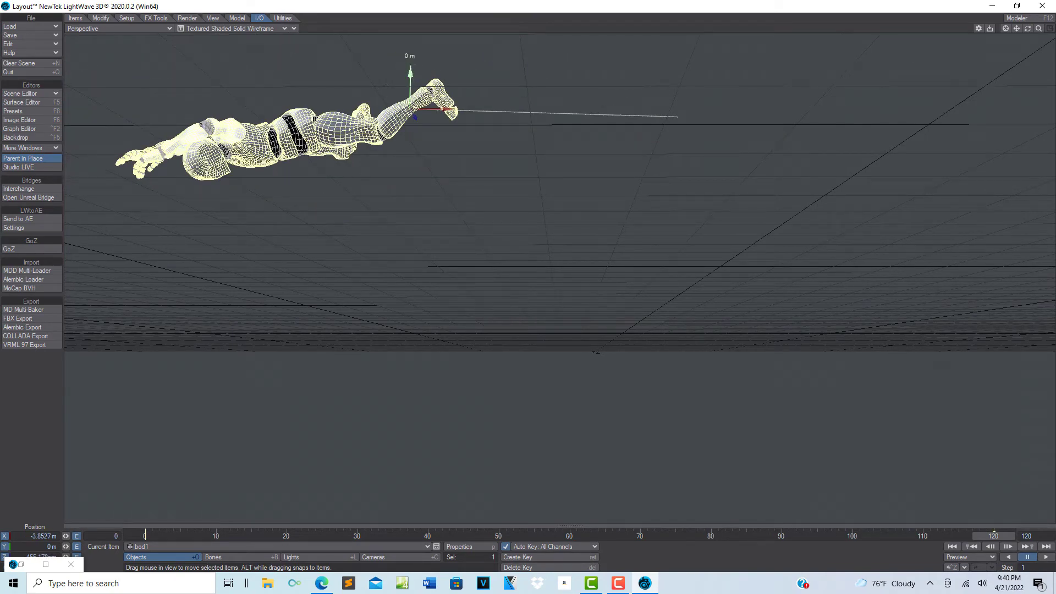
left_click_drag(410, 77, 407, 347)
Step: Pitch bod1 to about -112°, slide it further left, and play back the flight
key("h")
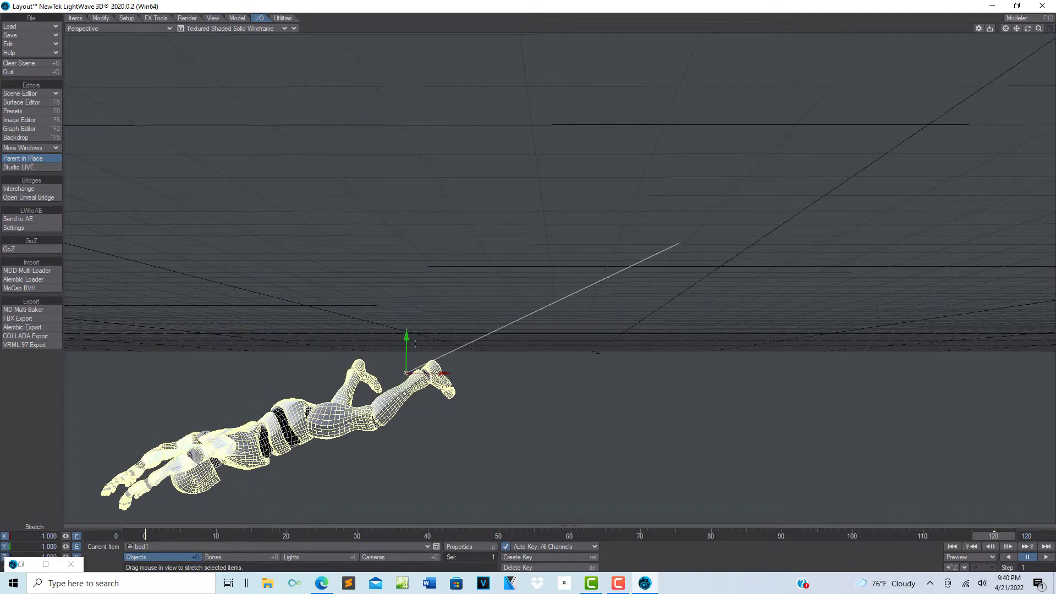
key("y")
left_click_drag(407, 345, 397, 343)
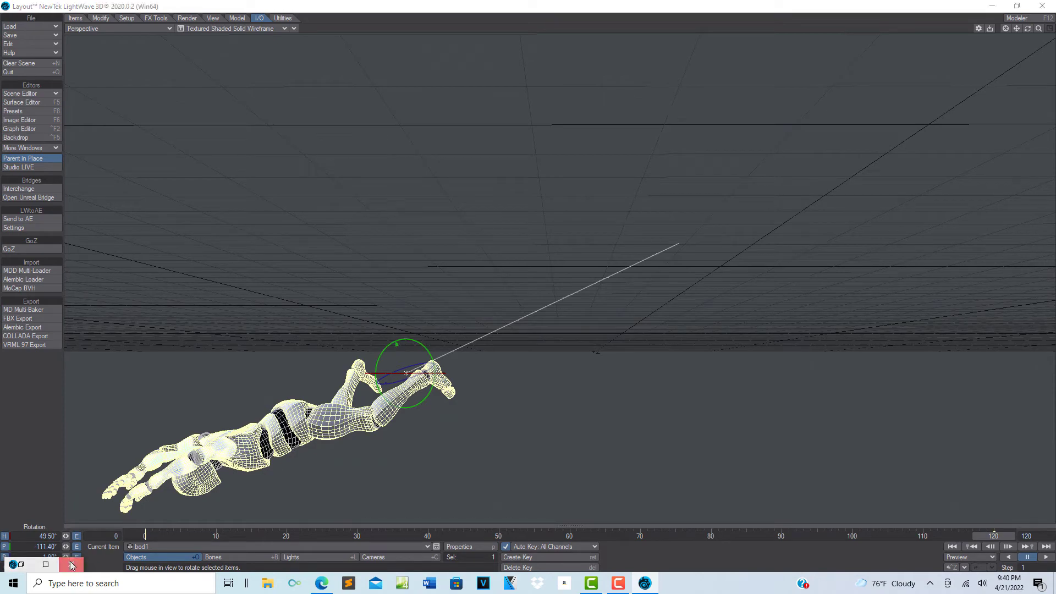
mouse_move(66, 546)
left_mouse_down()
mouse_move(59, 557)
mouse_move(73, 542)
left_mouse_up()
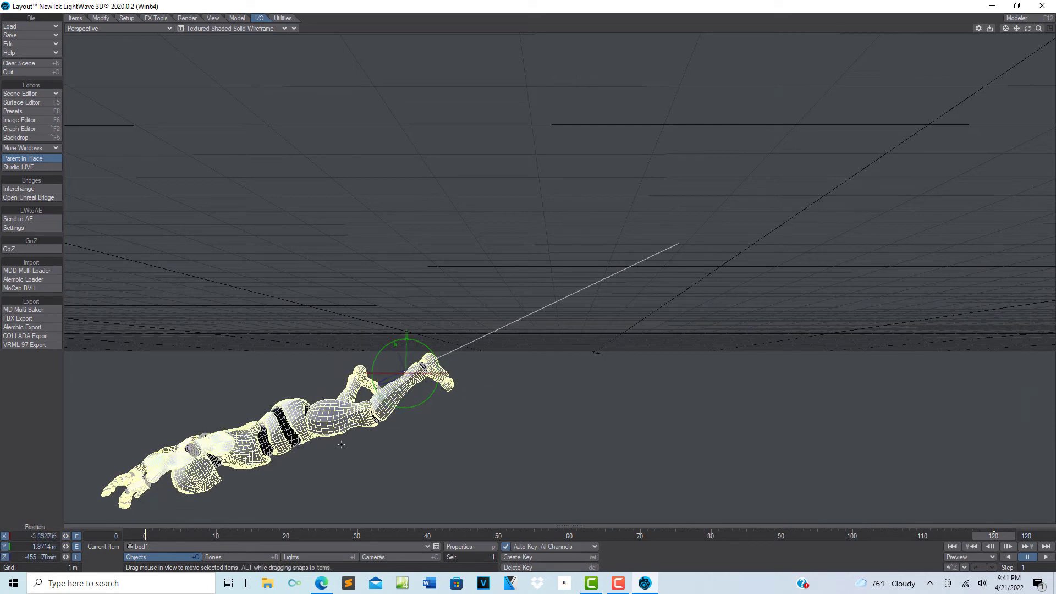
key("t")
key("y")
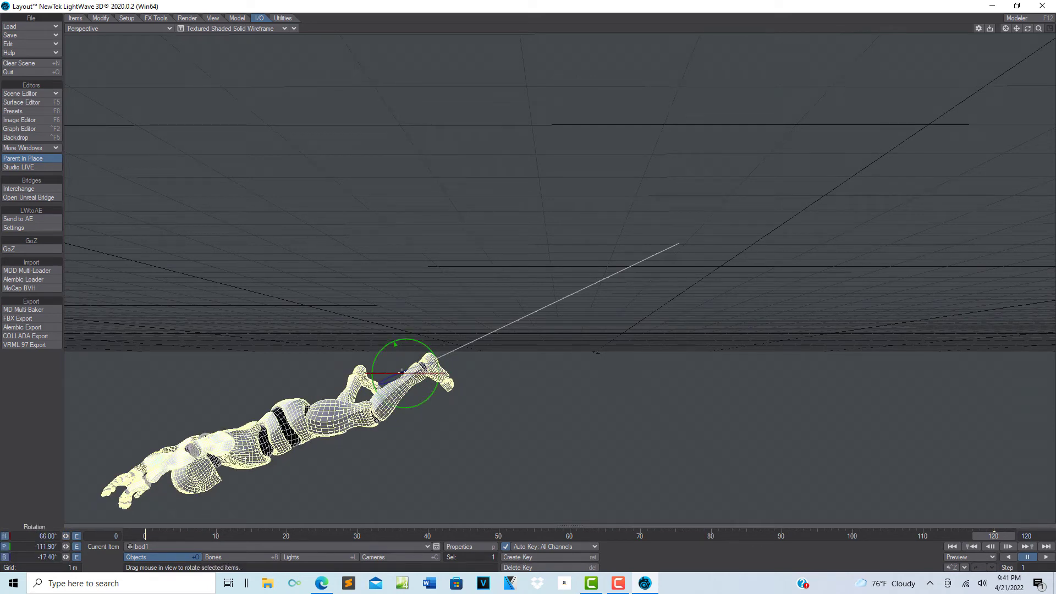
key("t")
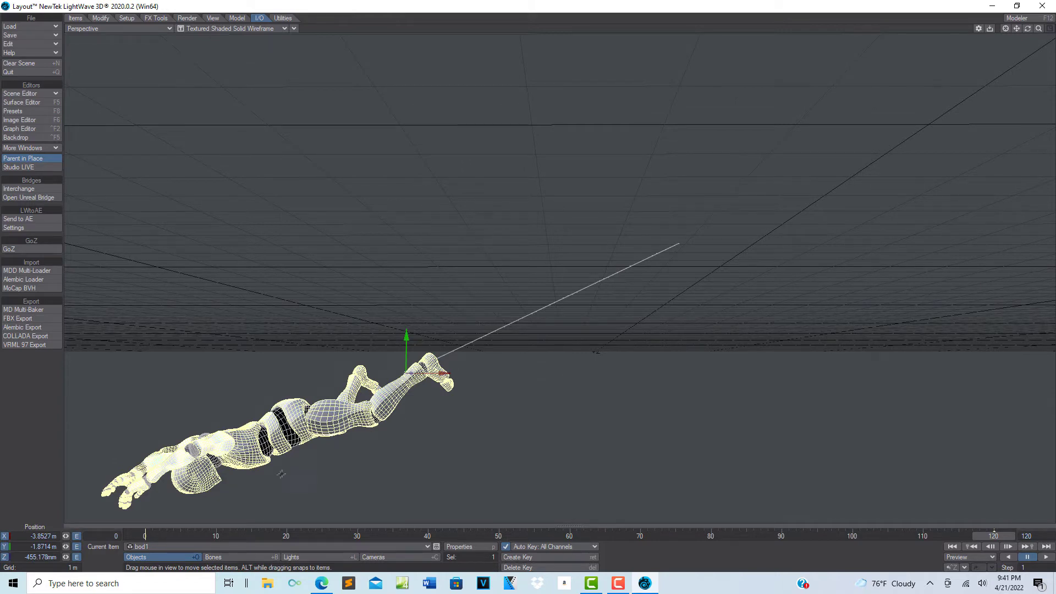
left_click_drag(280, 473, 55, 473)
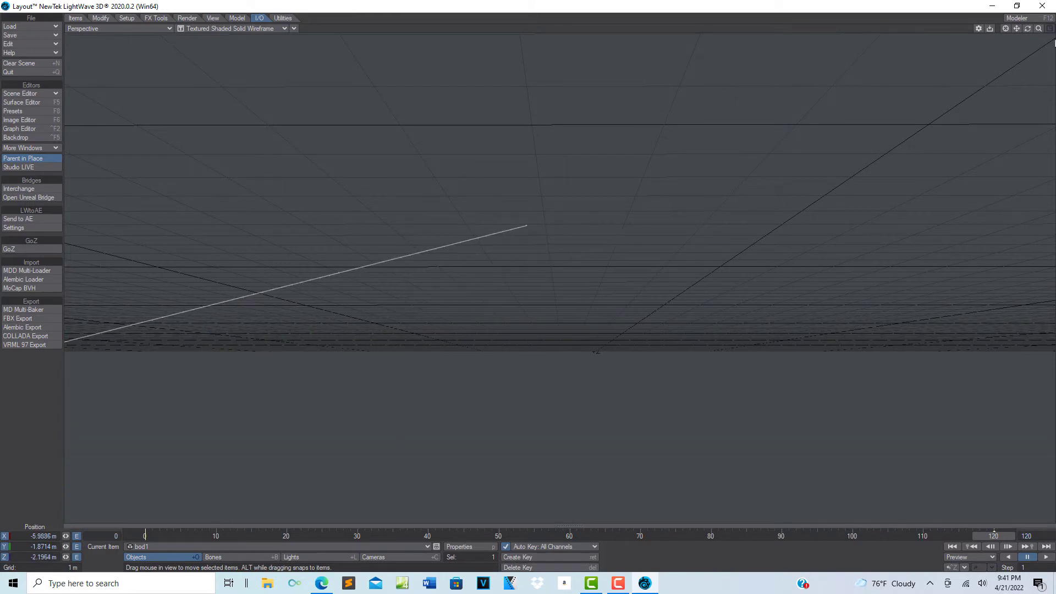
left_click(1046, 557)
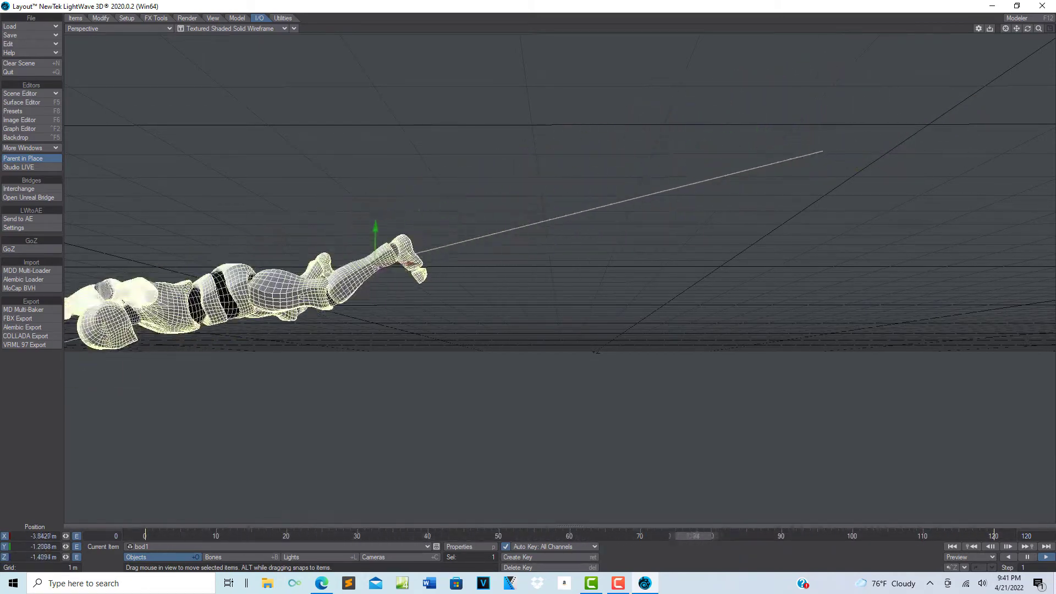
Step: At frame 0, turn bod1's heading to about 62° and play the flight again
left_click(1027, 556)
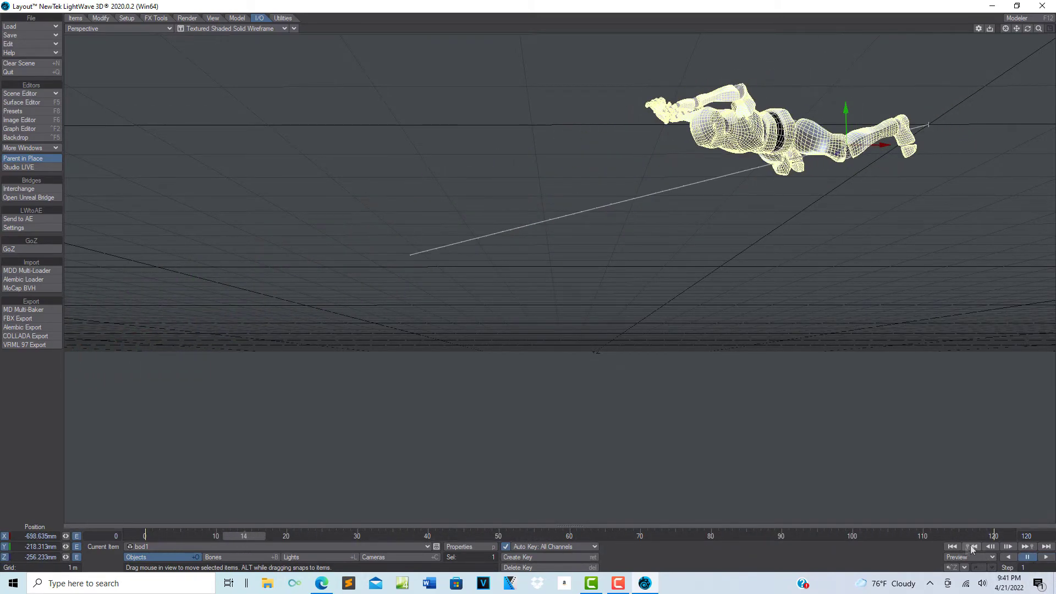
left_click_drag(246, 539, 145, 538)
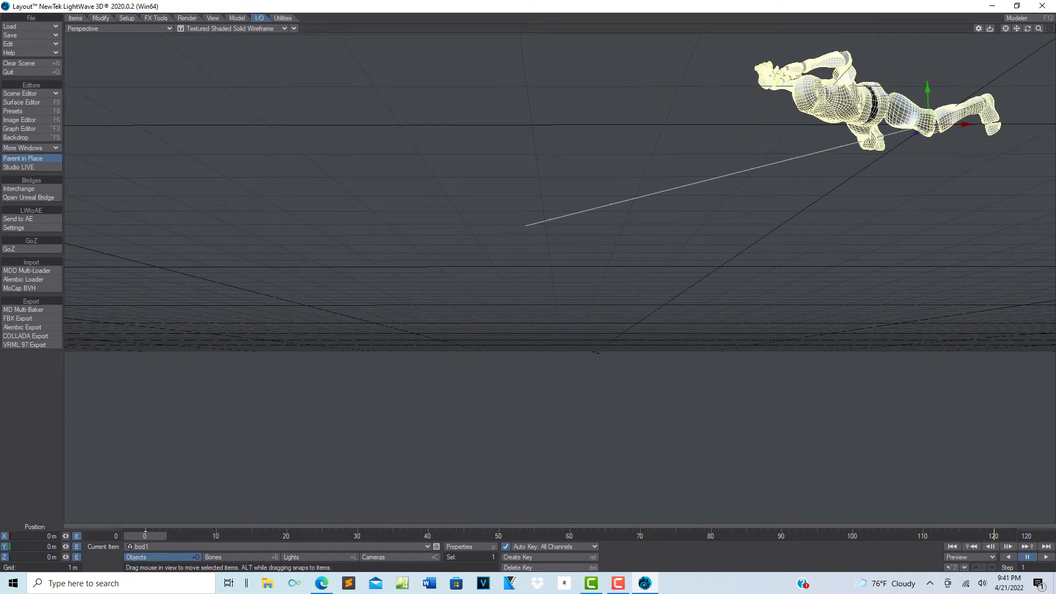
key("y")
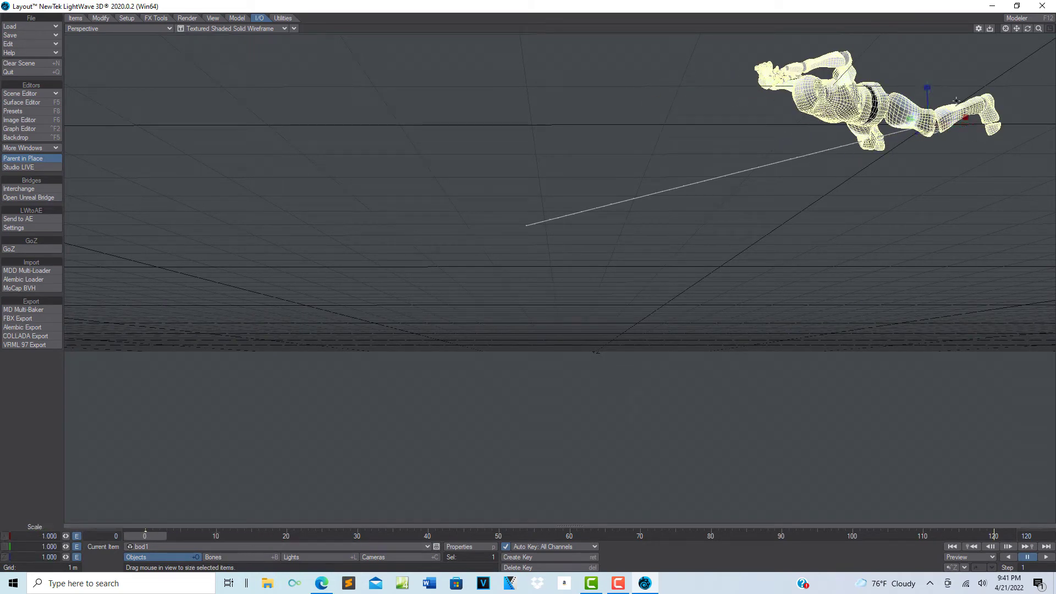
left_click_drag(902, 72, 928, 40)
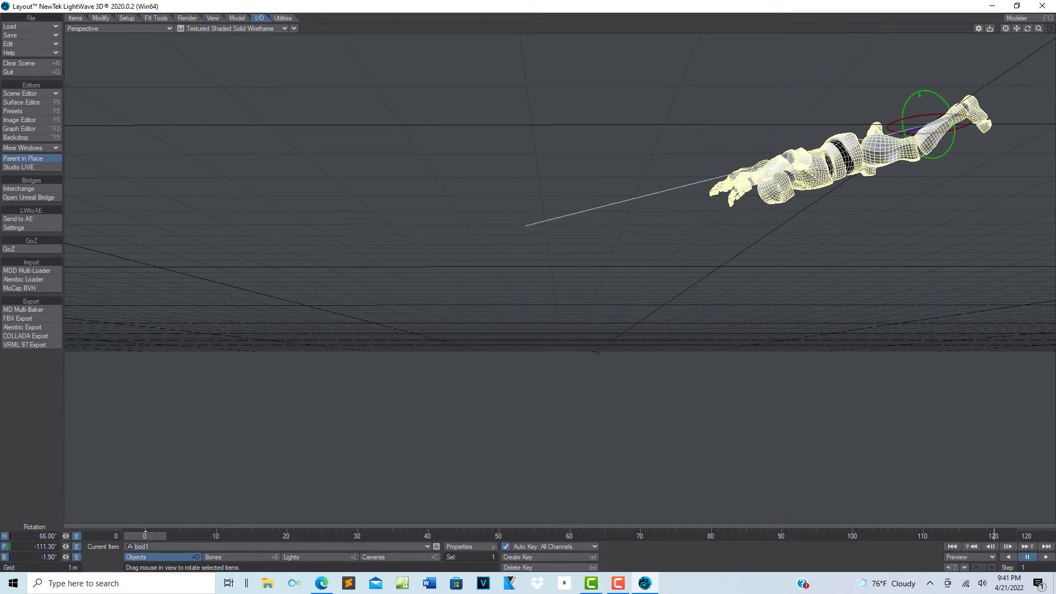
left_click(1047, 558)
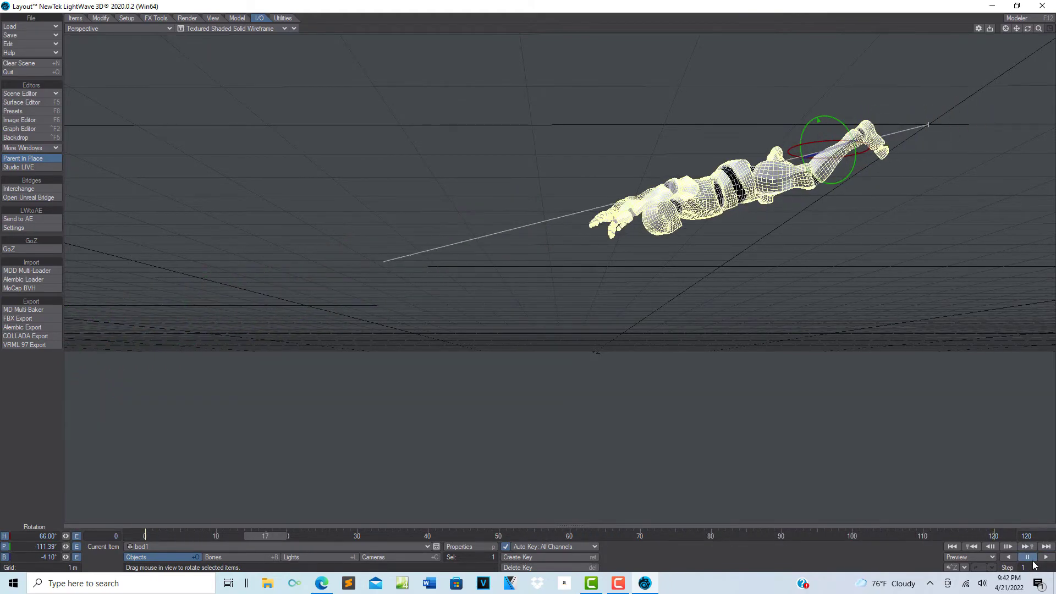
Step: Move bod1's frame-0 start position right and up toward the top-right of the view
left_click(952, 546)
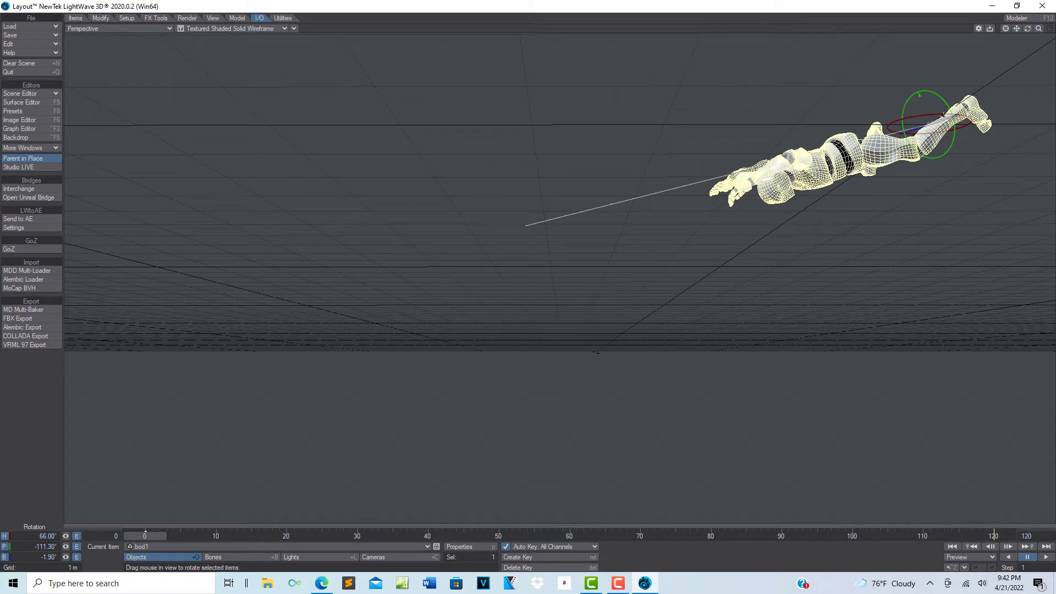
key("t")
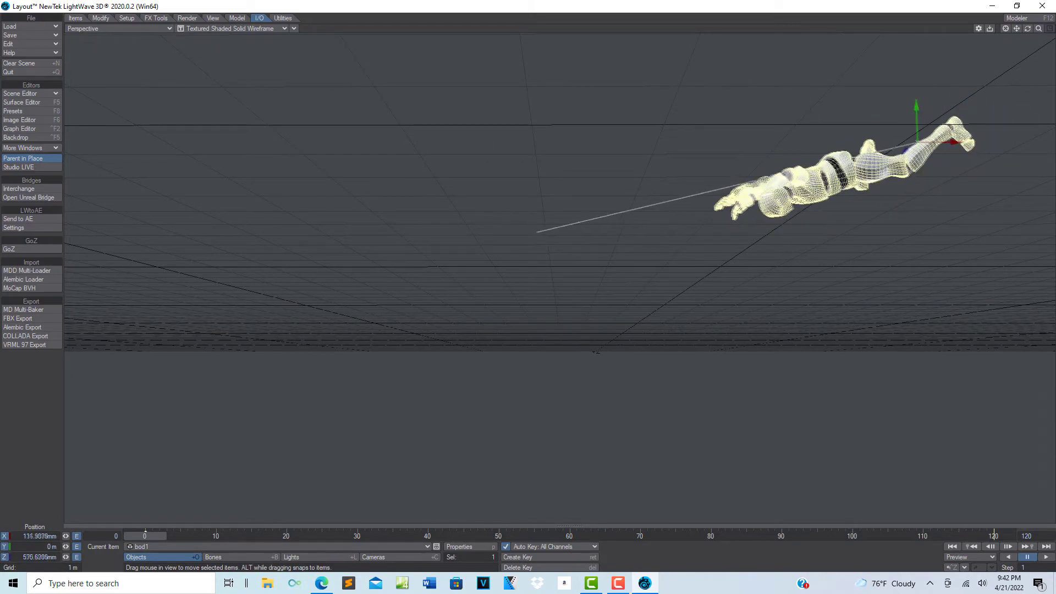
left_click_drag(845, 170, 962, 233)
left_click_drag(1013, 186, 1002, 8)
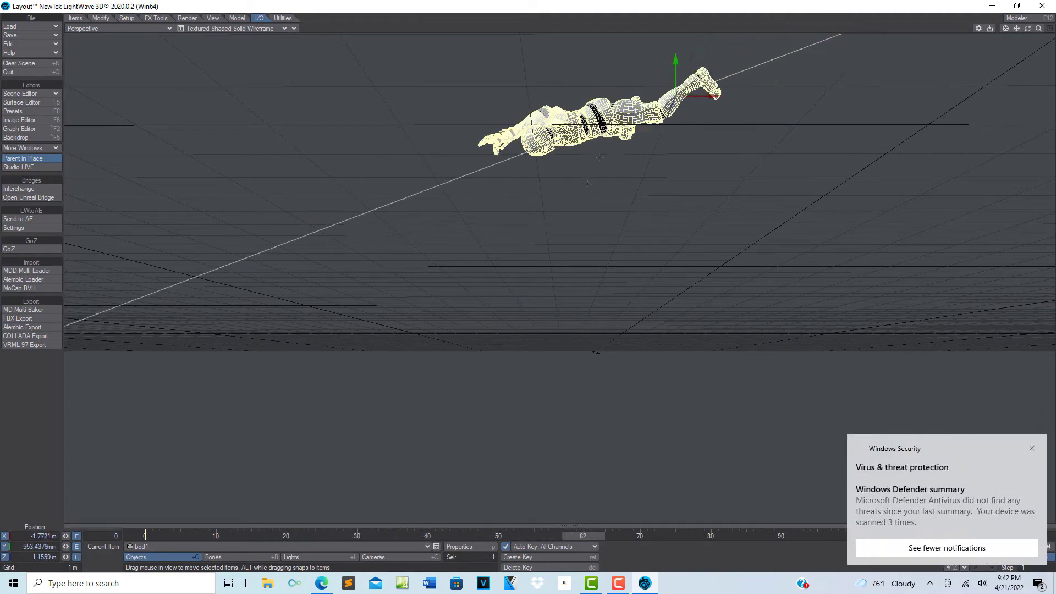
left_click(1032, 448)
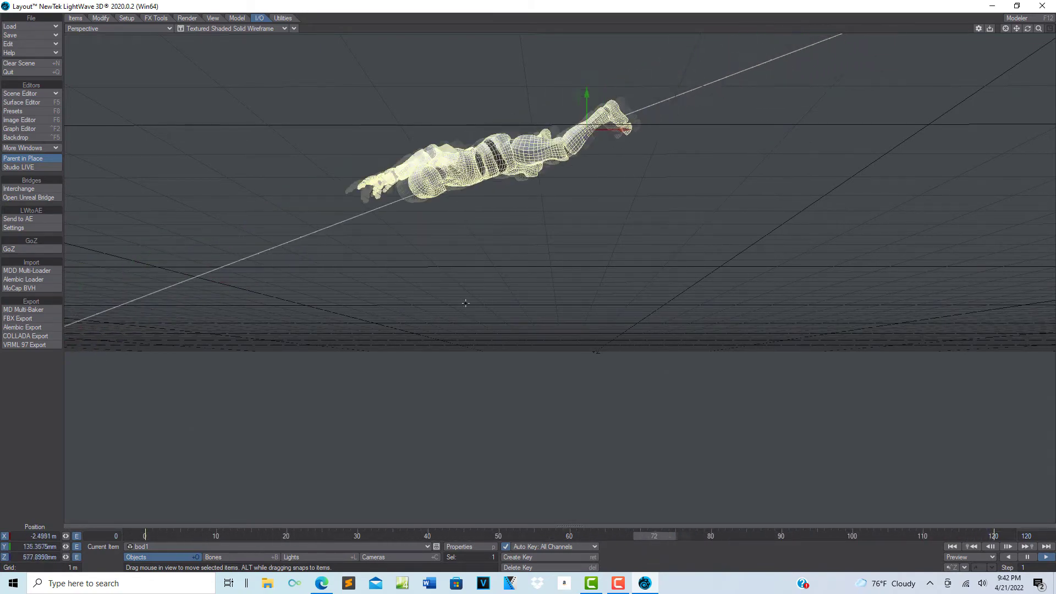
Step: Stop playback and scrub to frame 71 to check the figure mid-path
left_click(972, 547)
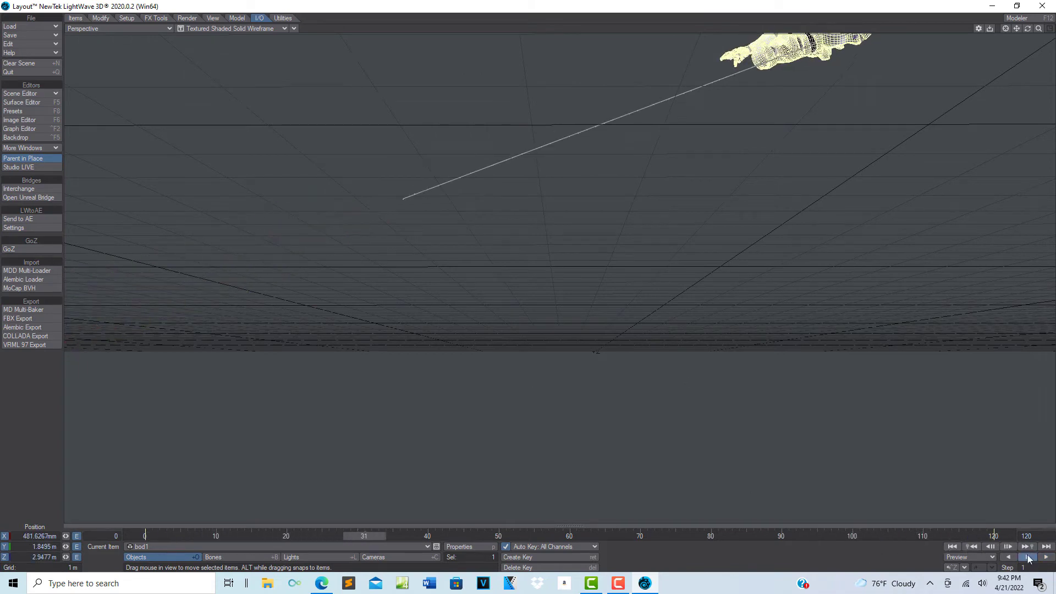
left_click(952, 547)
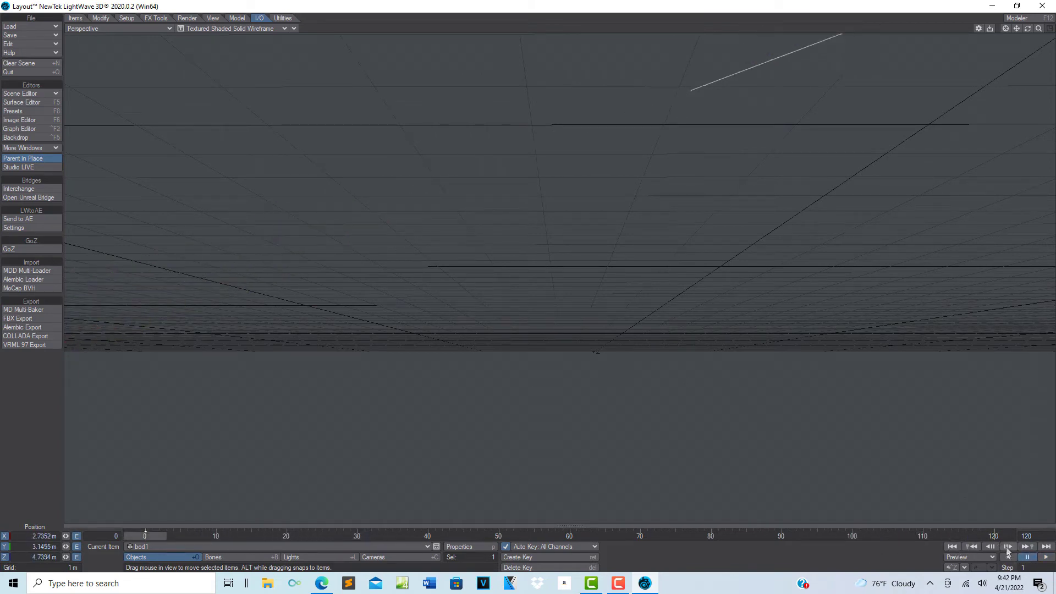
left_click_drag(145, 536, 646, 537)
Step: Switch the viewport back to VPR and create a new camera matching the current view
left_click(284, 28)
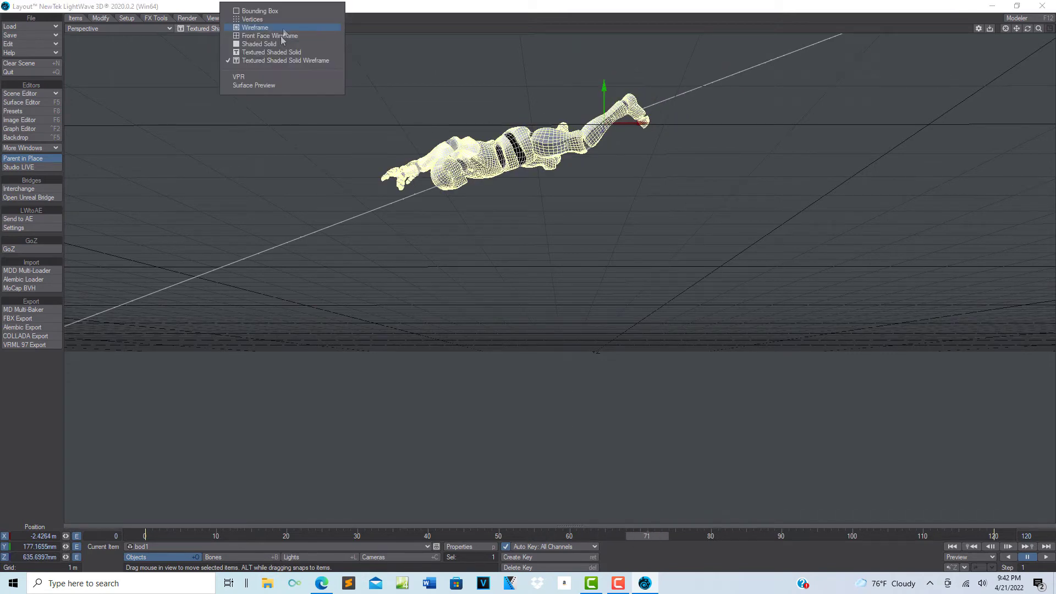
left_click(271, 78)
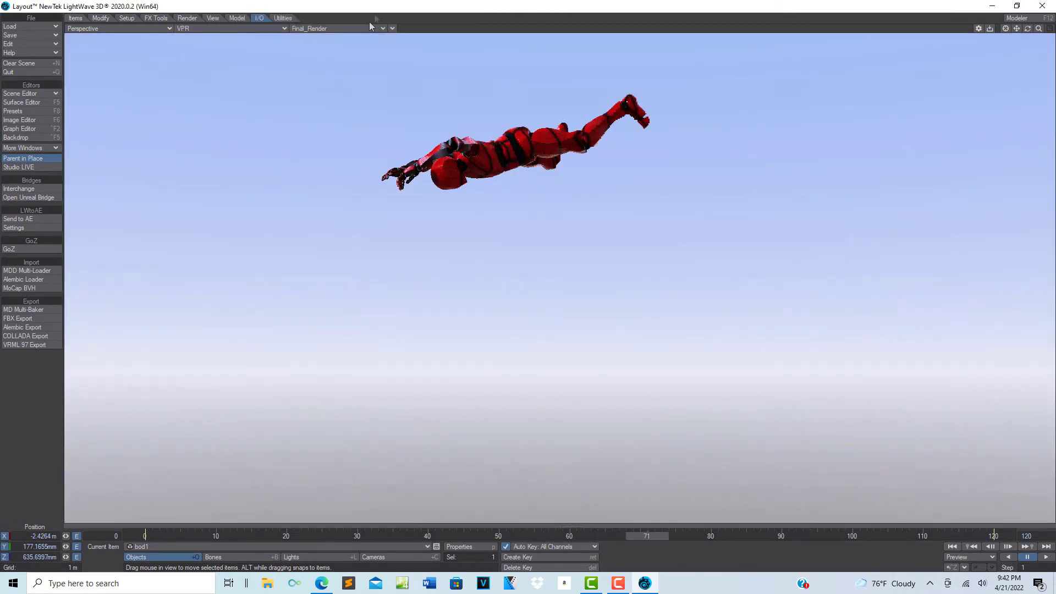
left_click(392, 28)
mouse_move(411, 174)
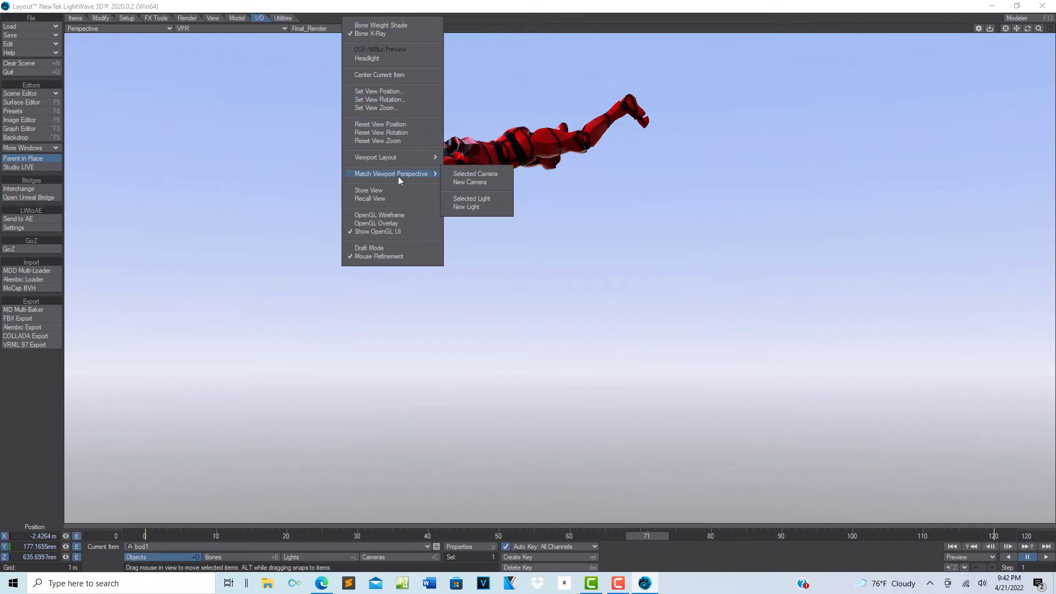
left_click(450, 182)
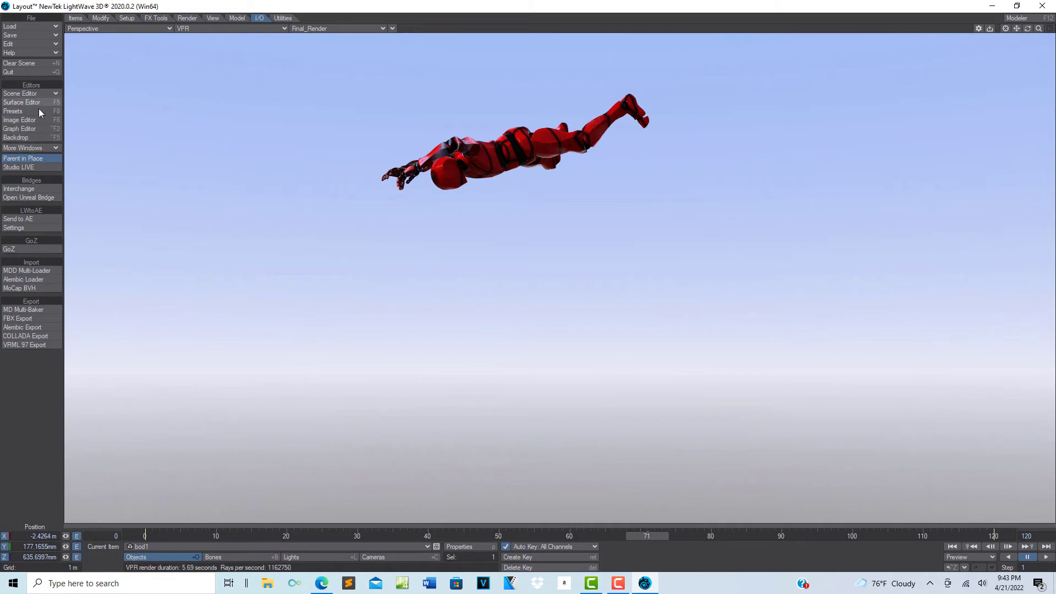
Step: Add a Textured Environment to the backdrop effects and turn off the plain Backdrop
left_click(32, 138)
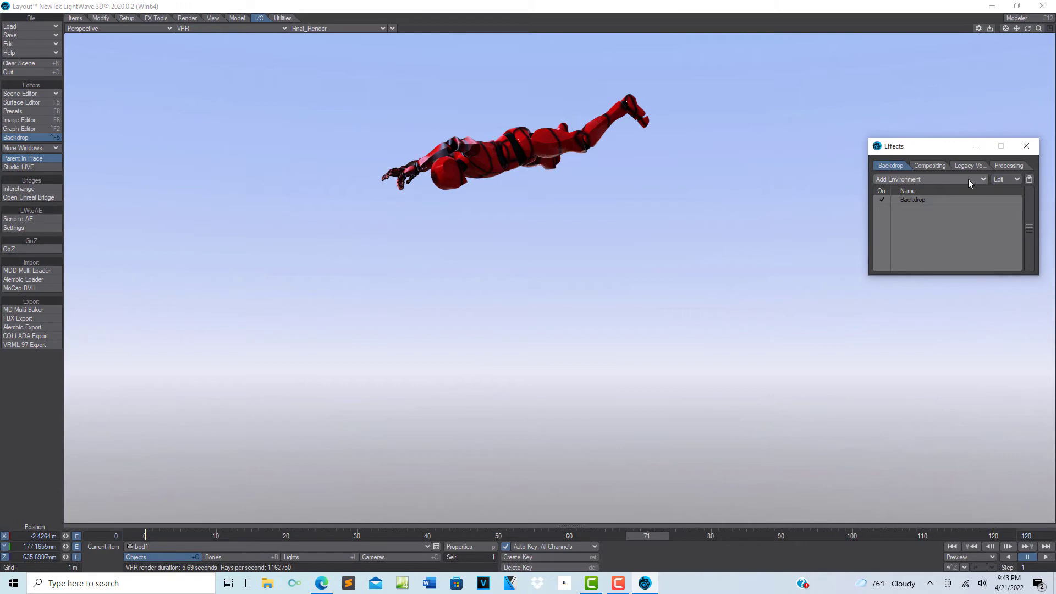
left_click(968, 179)
left_click(971, 227)
left_click(882, 199)
left_click(946, 209)
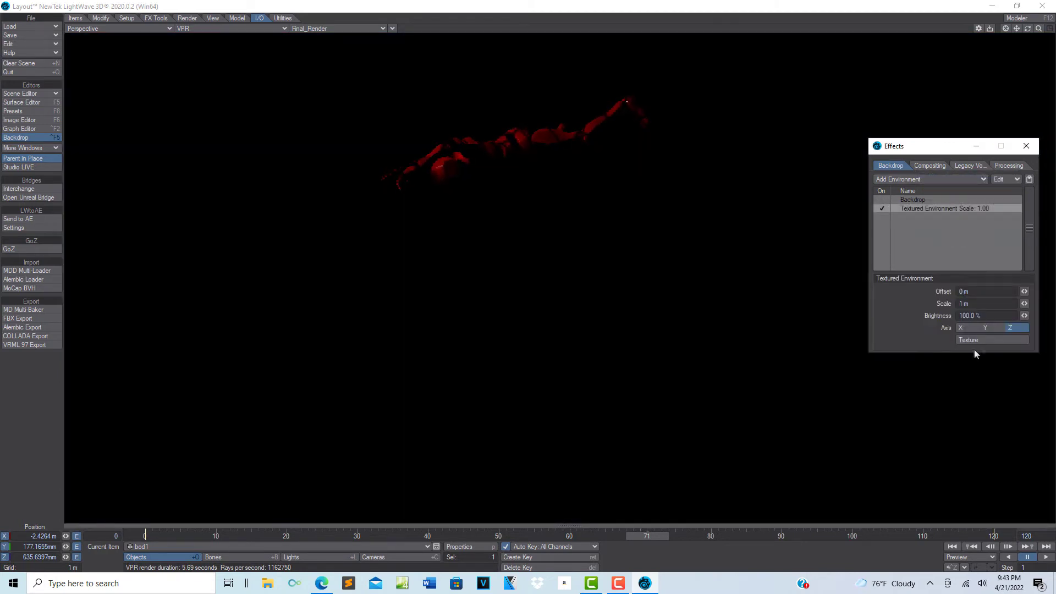
Step: Make the Textured Environment's texture layer a Turbulence procedural texture
left_click(984, 340)
left_click(258, 305)
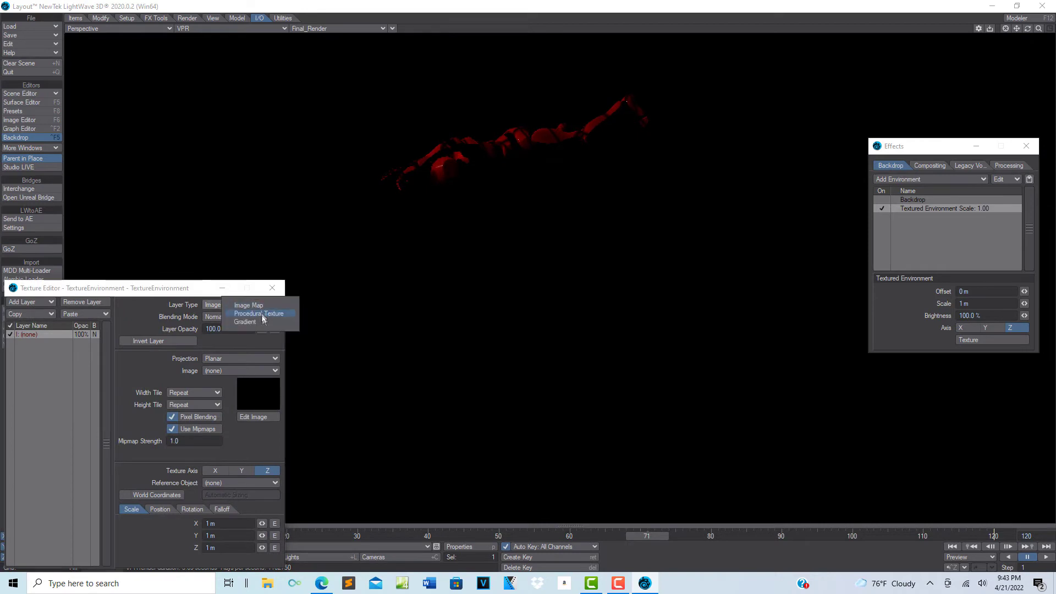
left_click(263, 317)
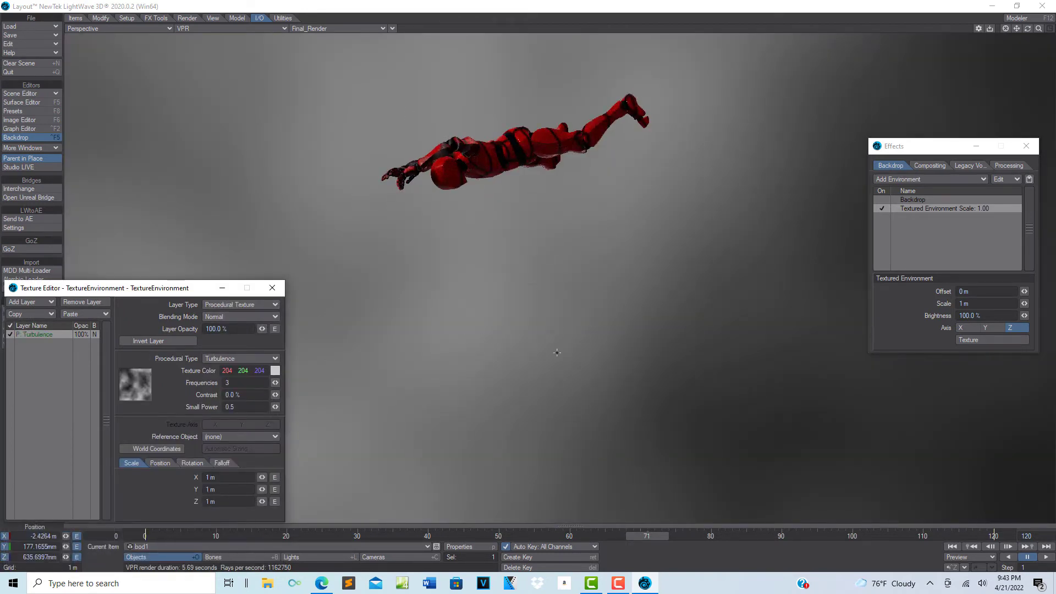
Step: Try several texture colours, settling on pale grey-blue 191/207/255
left_click(274, 371)
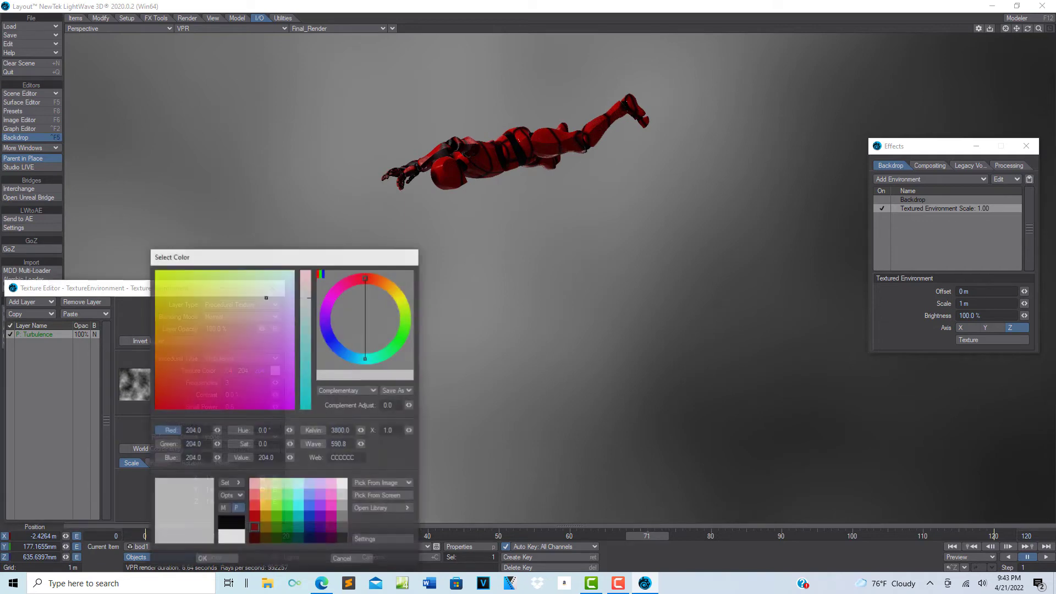
left_click(230, 538)
left_click(298, 484)
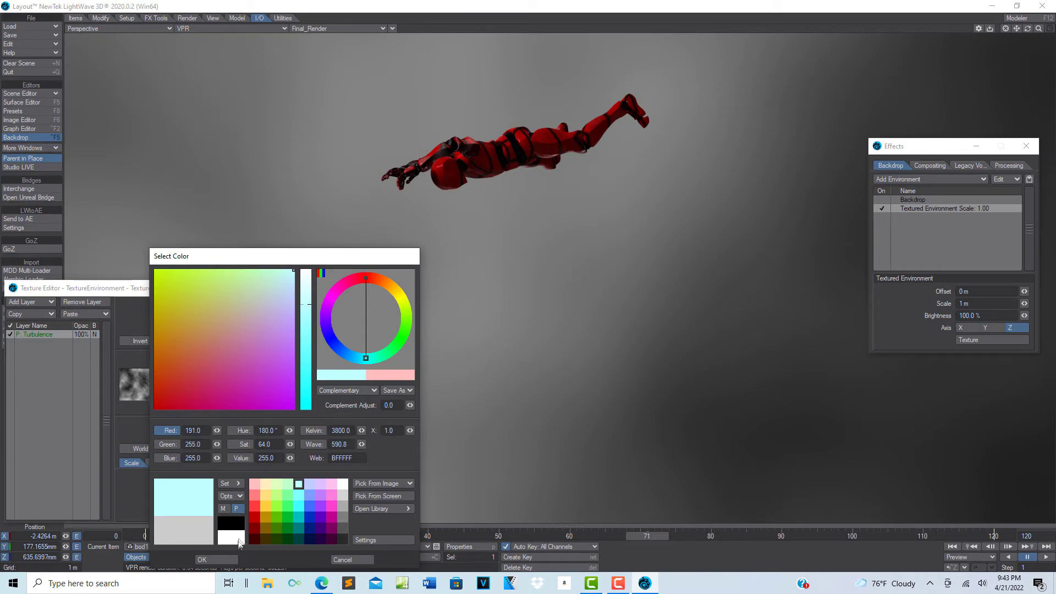
left_click(300, 493)
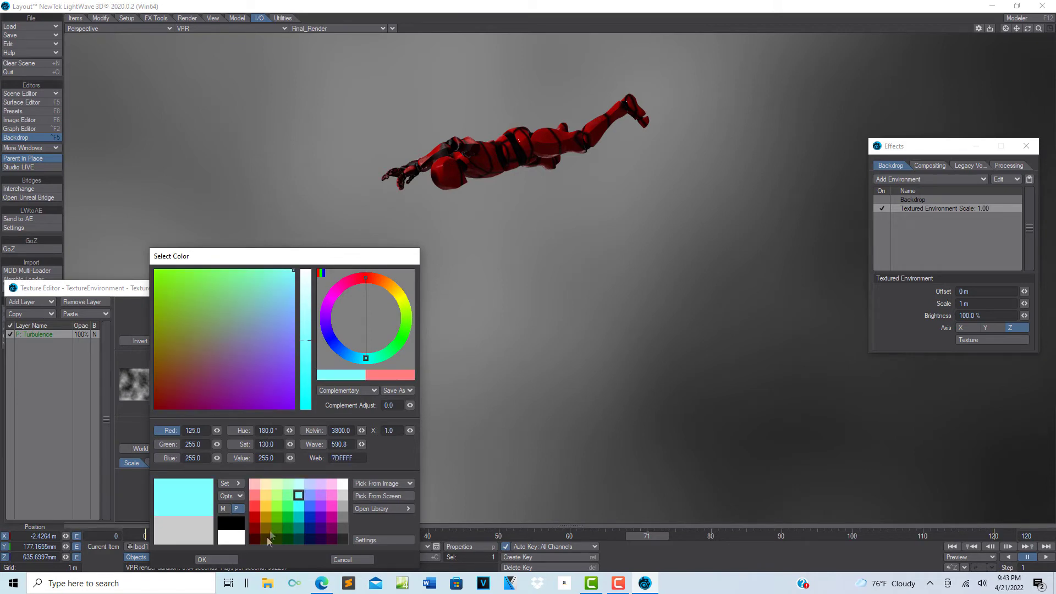
left_click(233, 559)
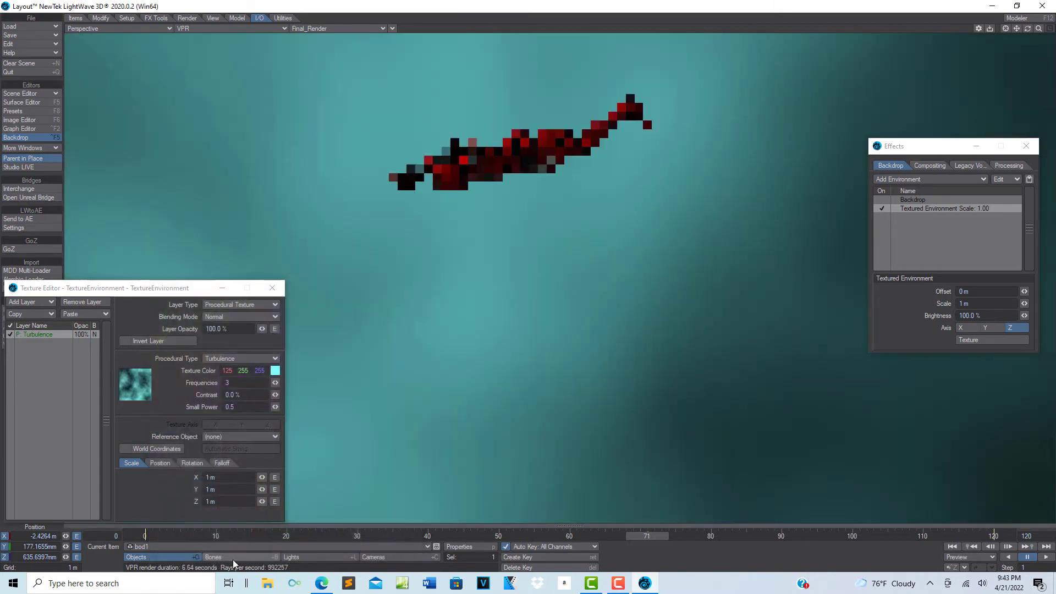
left_click(275, 370)
left_click(298, 485)
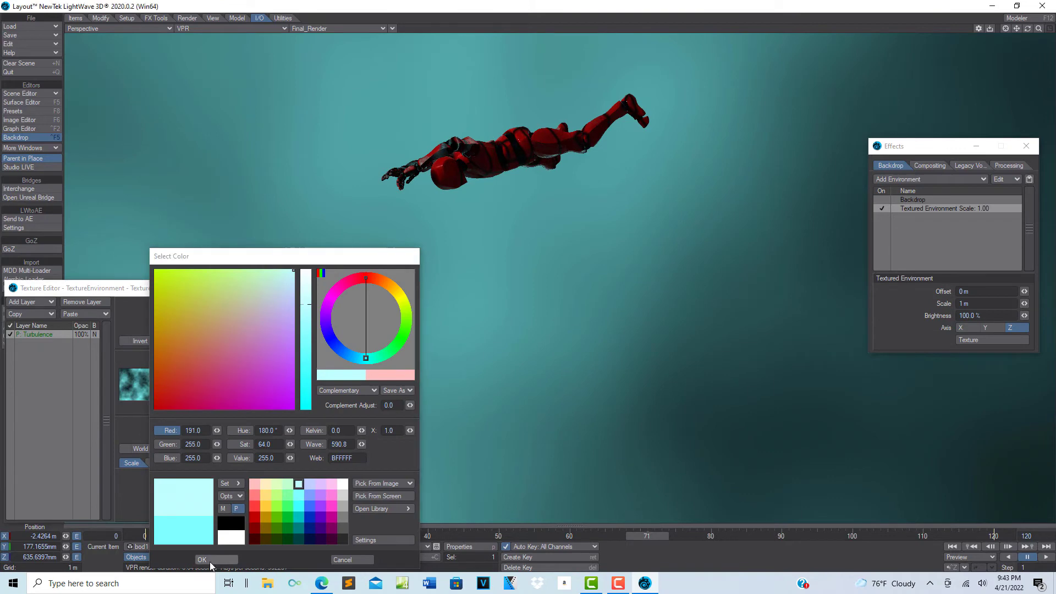
left_click(218, 559)
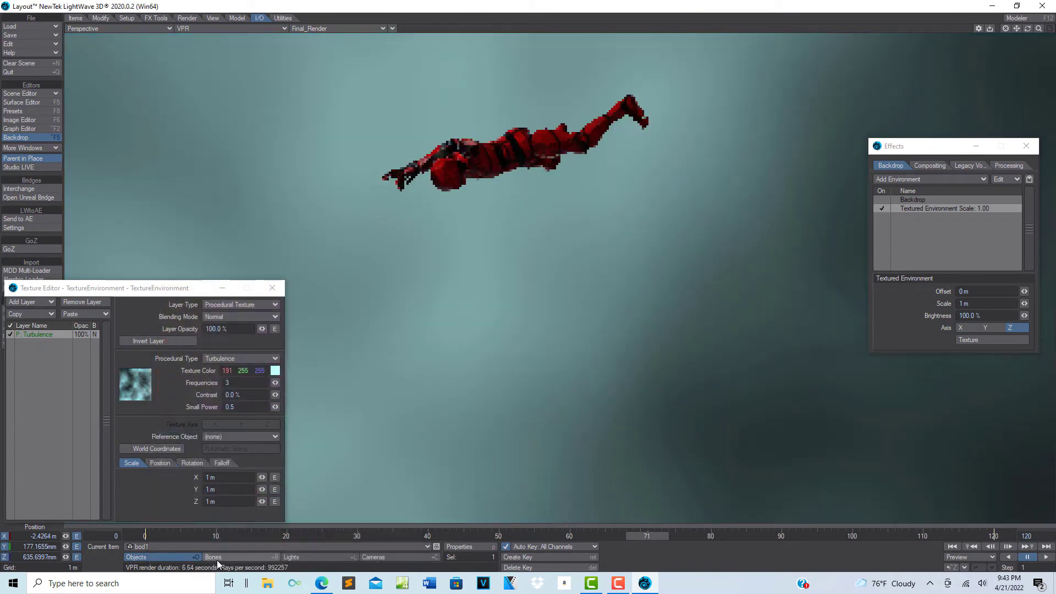
left_click(275, 370)
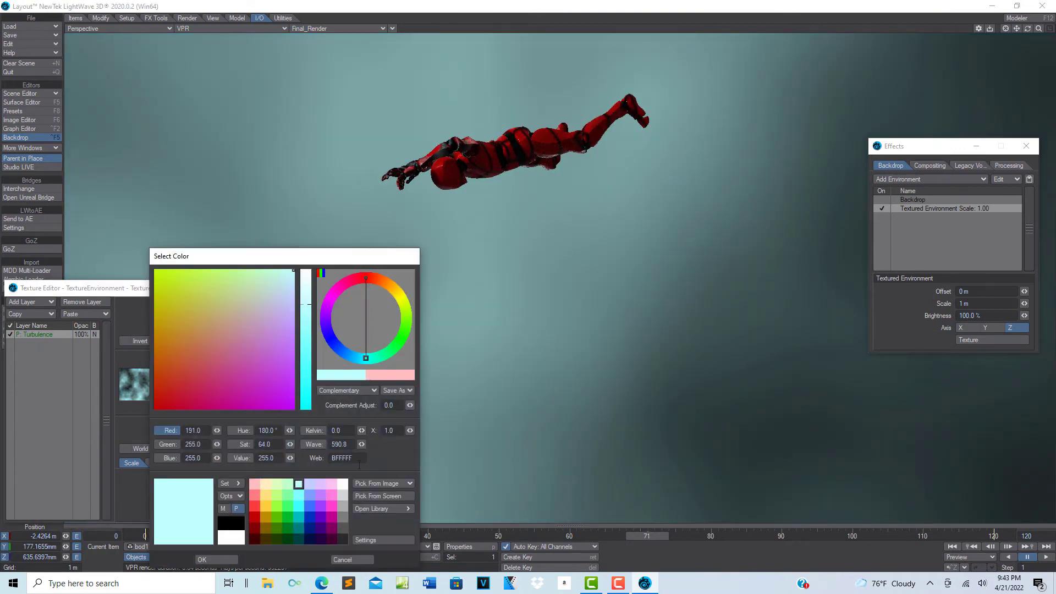
left_click(310, 495)
left_click(223, 560)
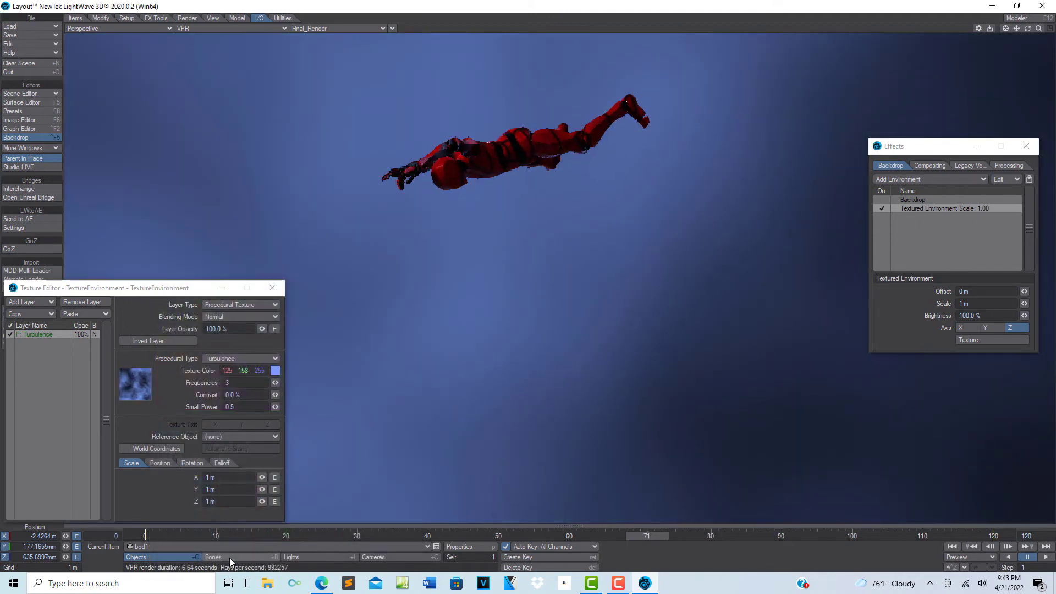
left_click(274, 372)
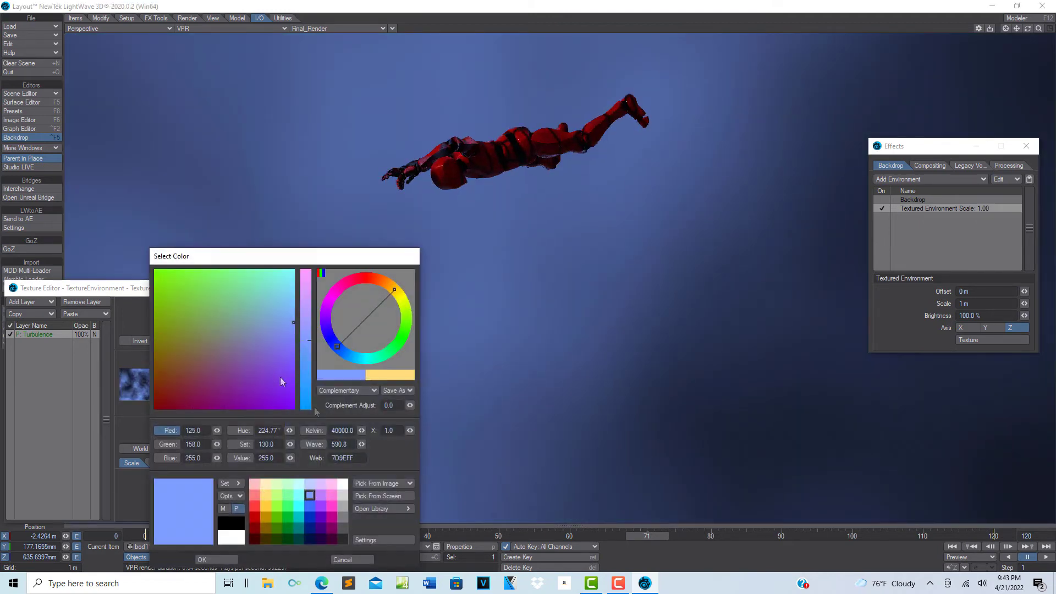
left_click(310, 484)
left_click(232, 560)
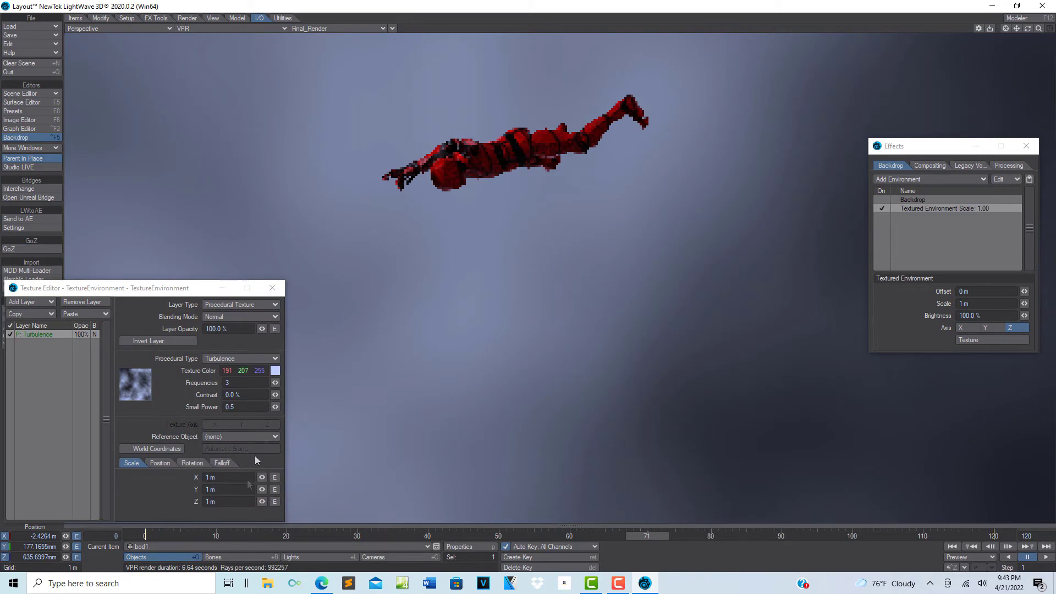
Step: Raise turbulence Frequencies to 20 and Contrast to 44%, show the Position settings, and go to frame 0
left_click_drag(274, 382, 291, 382)
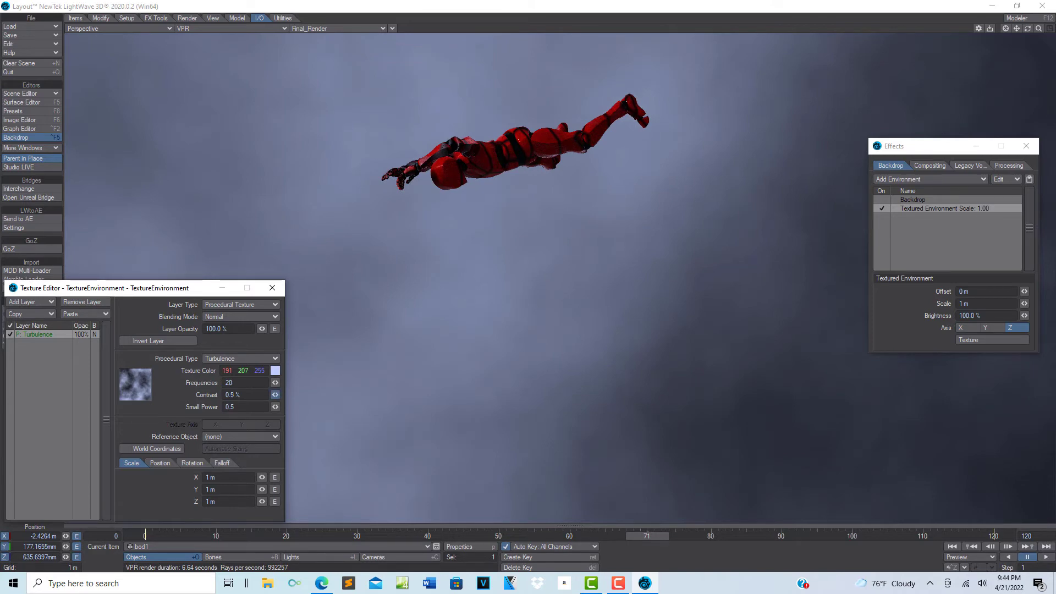
mouse_move(275, 394)
left_mouse_down()
mouse_move(297, 394)
mouse_move(270, 395)
mouse_move(276, 406)
left_mouse_up()
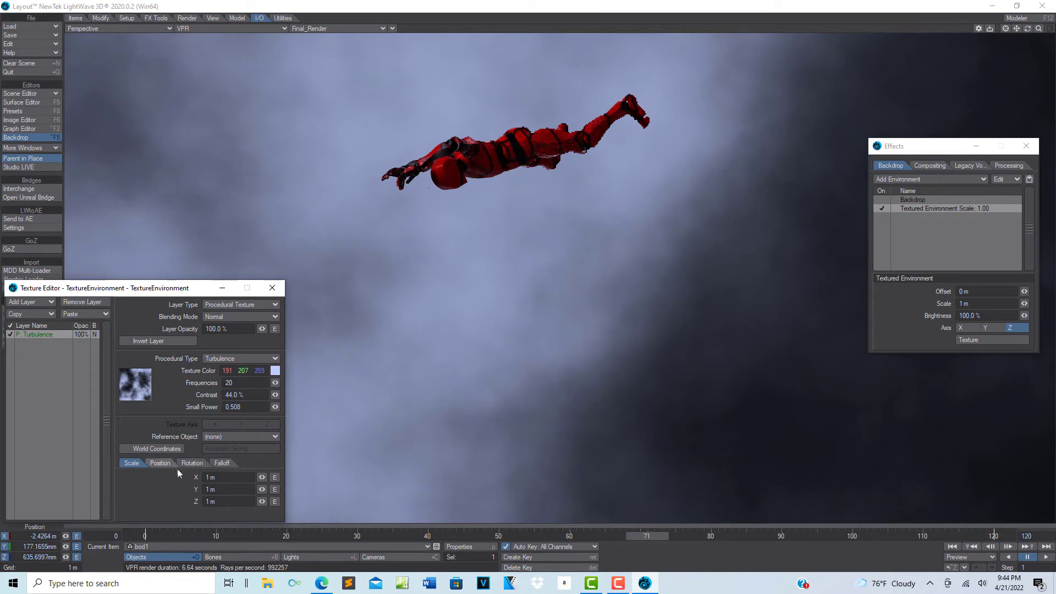
left_click(159, 463)
key("shift+Left")
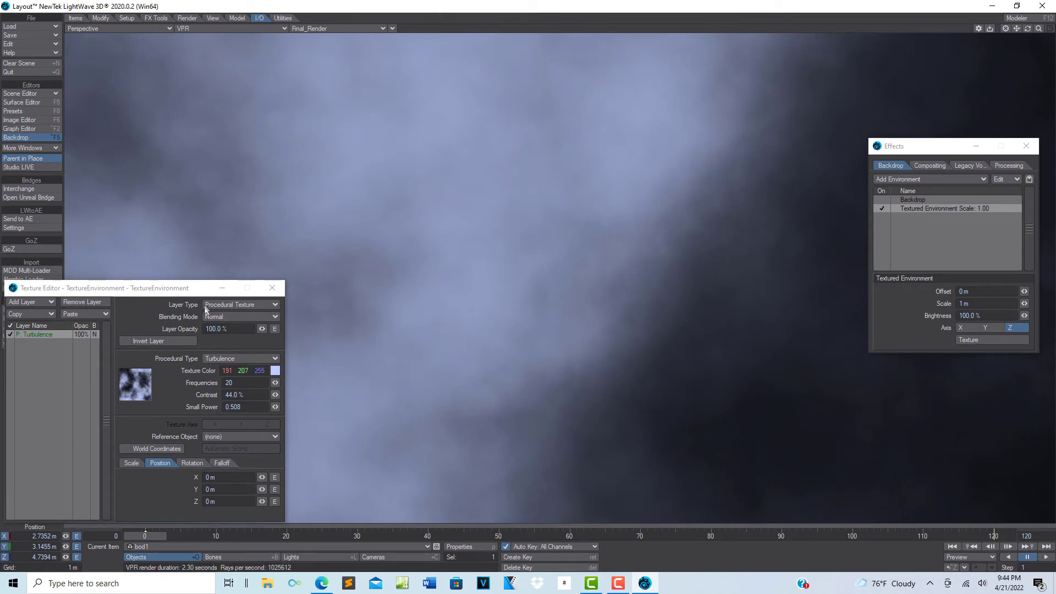
Step: In the maximized Graph Editor, key turbulence Position.X at 3.4457 m on frame 120
left_click(275, 477)
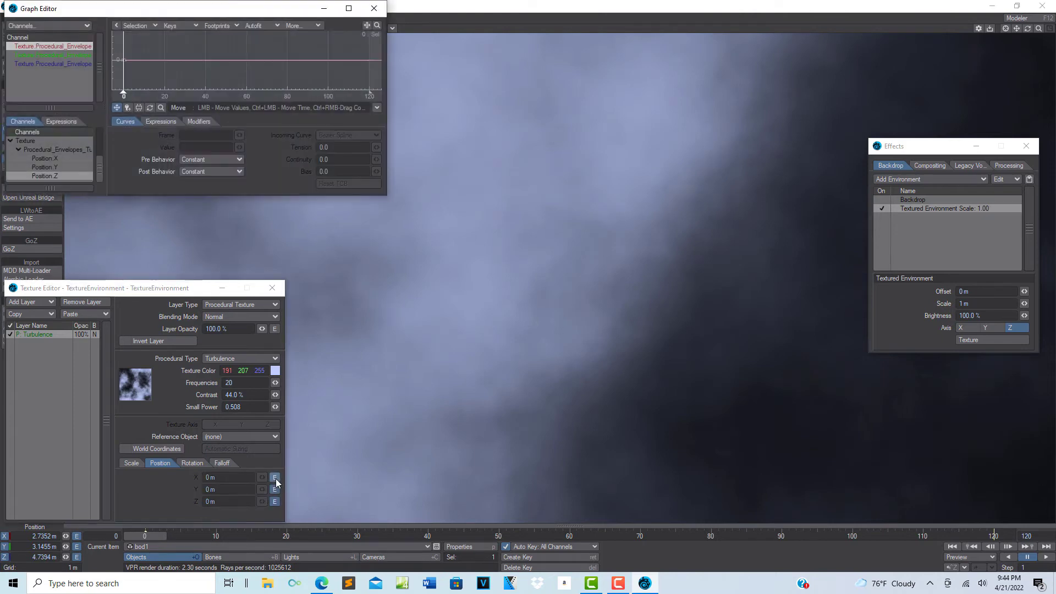
double_click(352, 15)
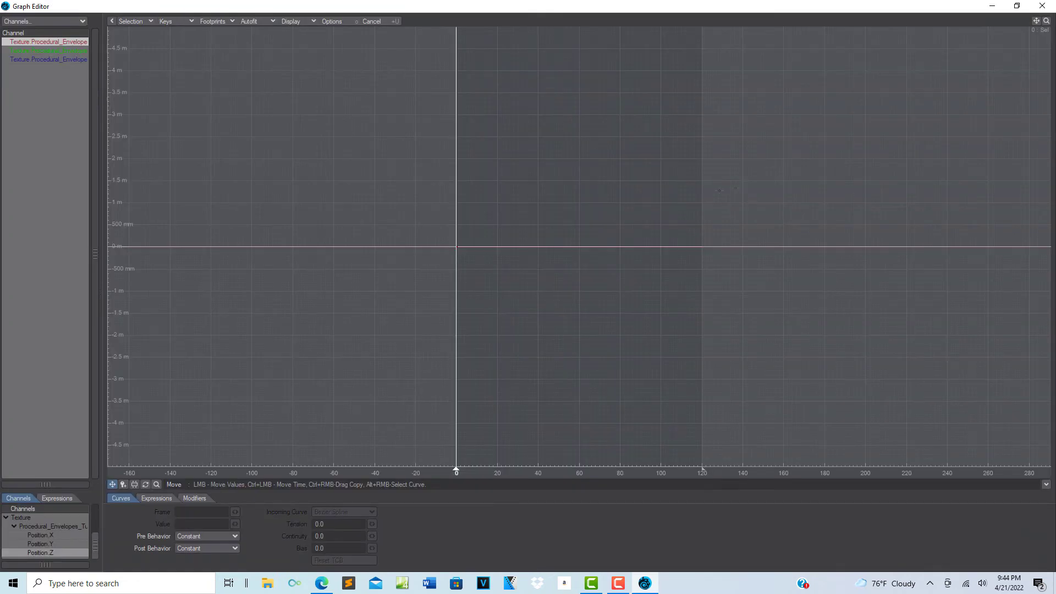
left_click(123, 484)
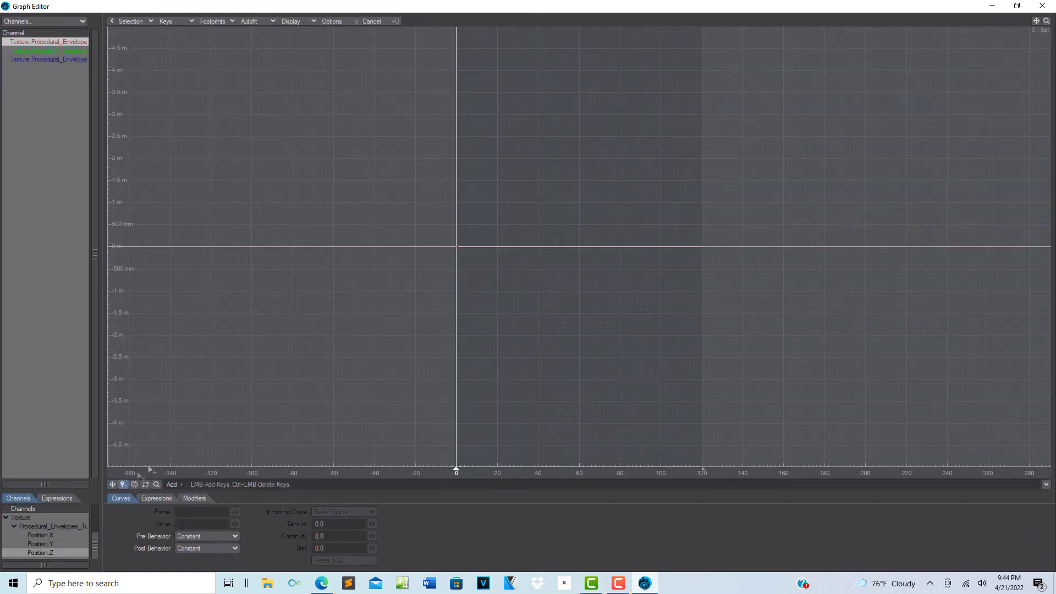
left_click(702, 98)
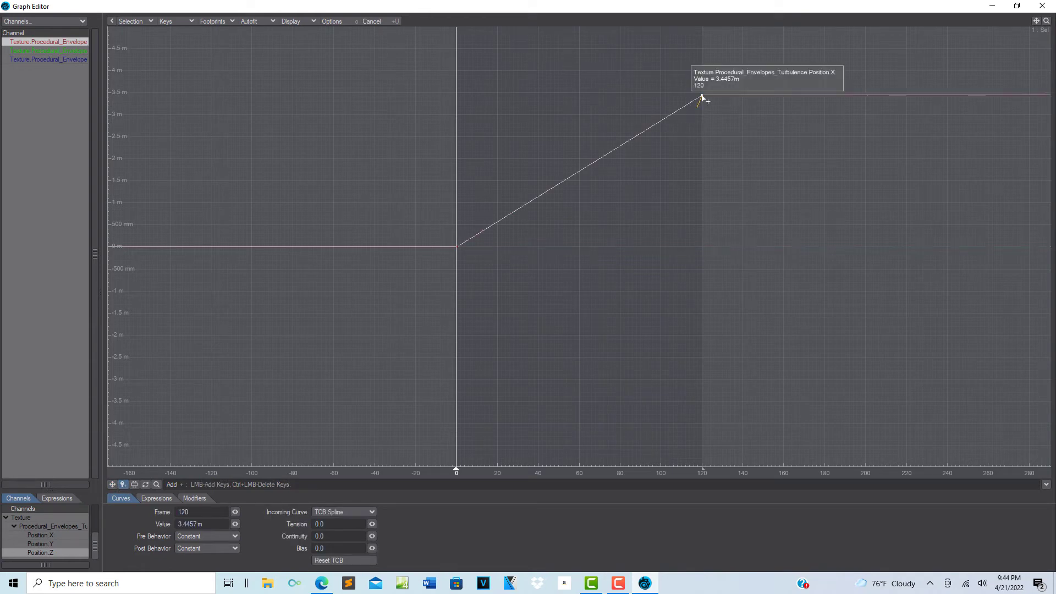
key("a")
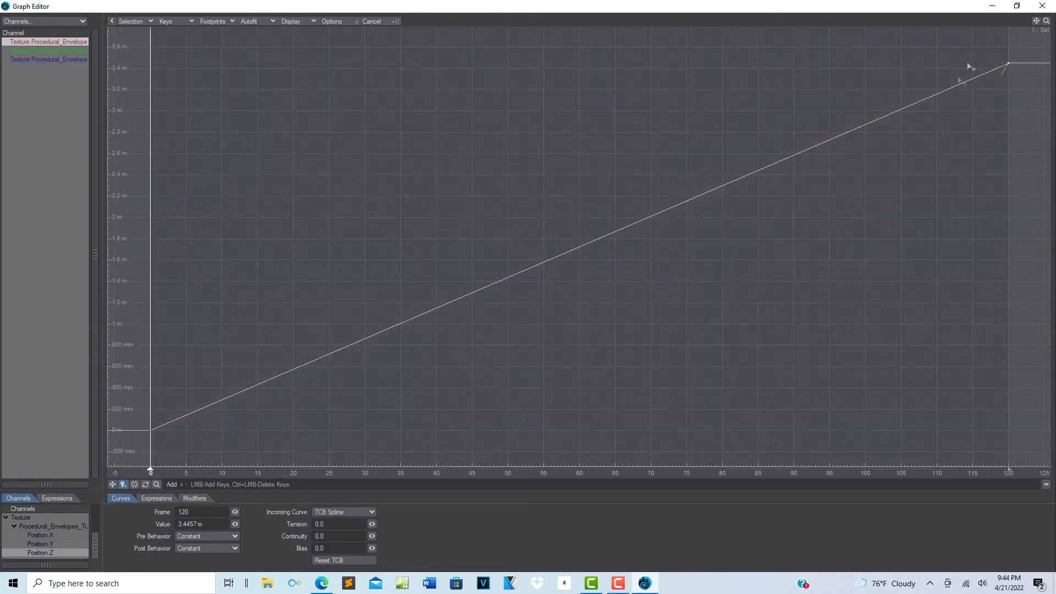
Step: Play the animation to frame 73 to watch the clouds drift, then close the Texture Editor
left_click(991, 10)
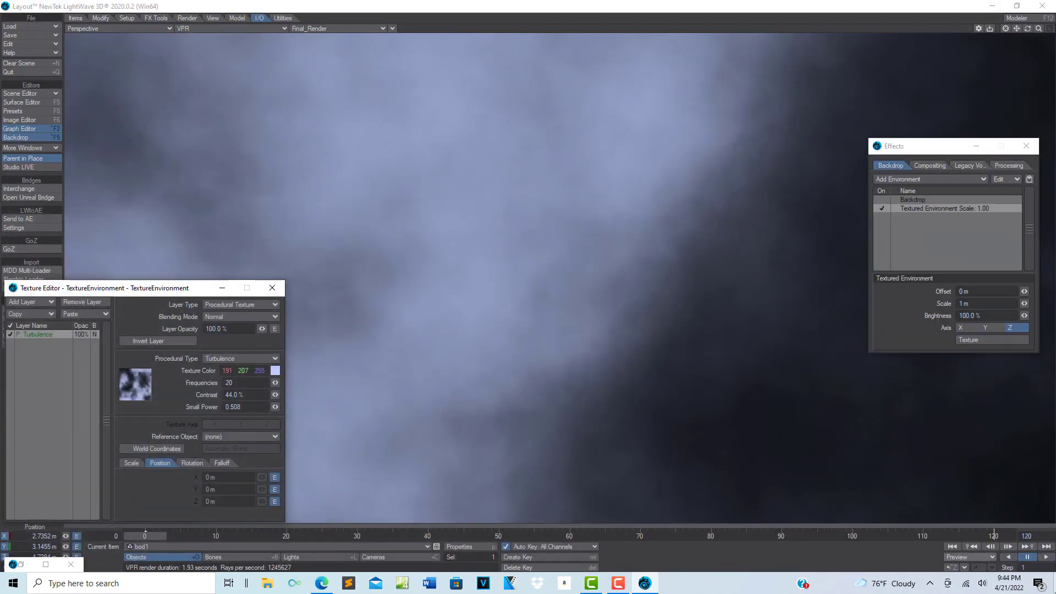
left_click(1046, 557)
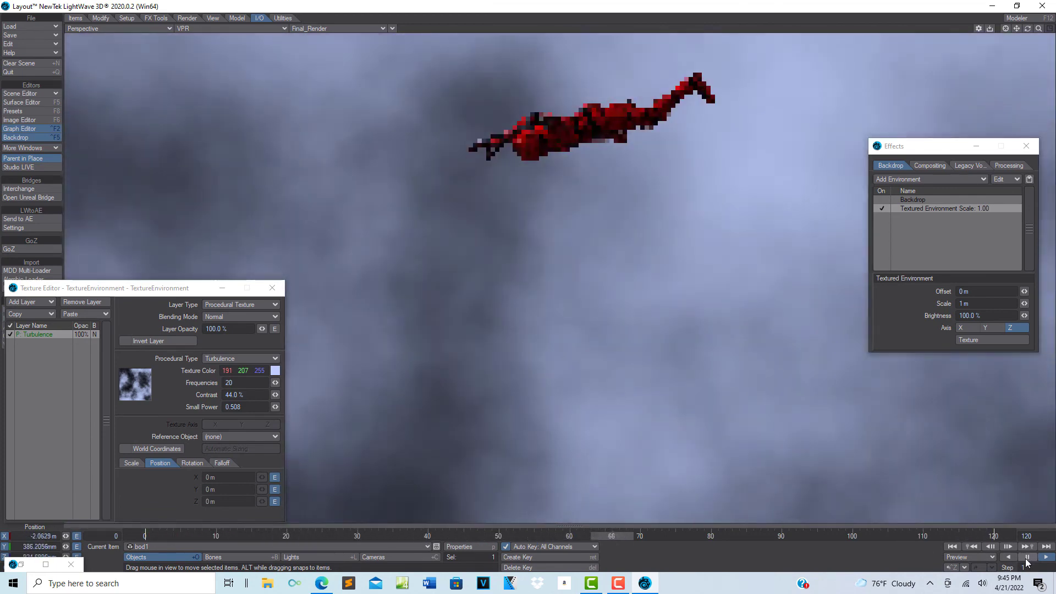
left_click(1026, 558)
left_click(273, 287)
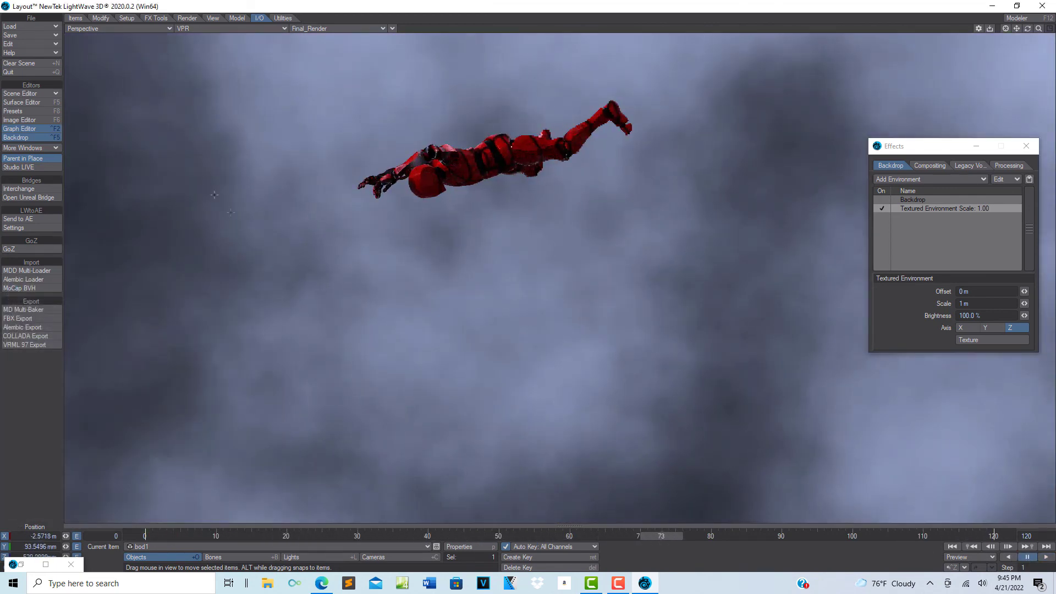
Step: Show the Render tools and open Render Properties at the Volumetrics settings
left_click(188, 18)
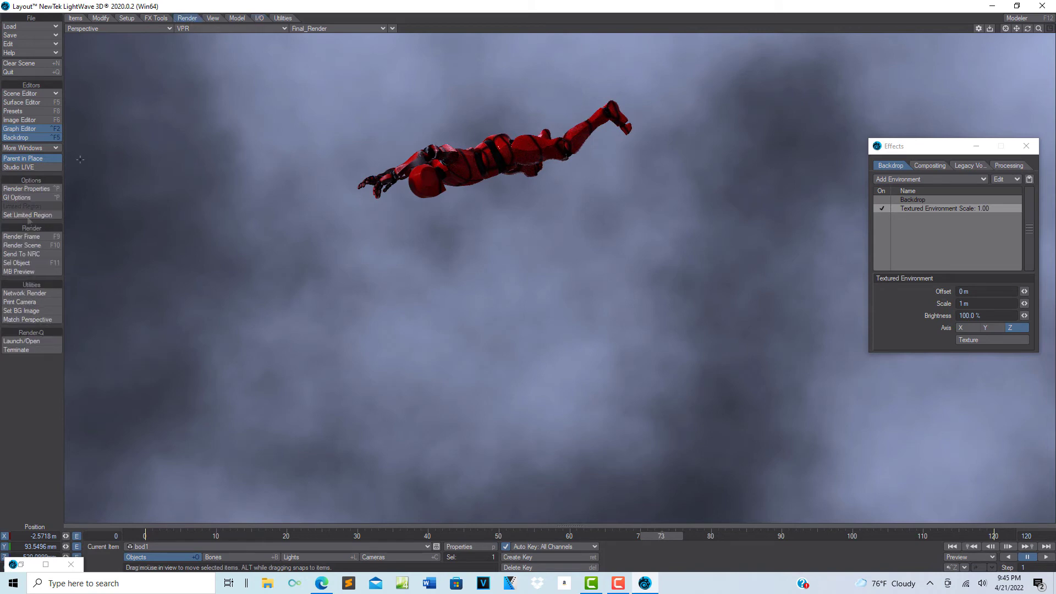
left_click(39, 190)
Step: Enable Use Volumetric Scattering, set Scattering Weight to 0.1%, then raise it to 10.4%
left_click(551, 78)
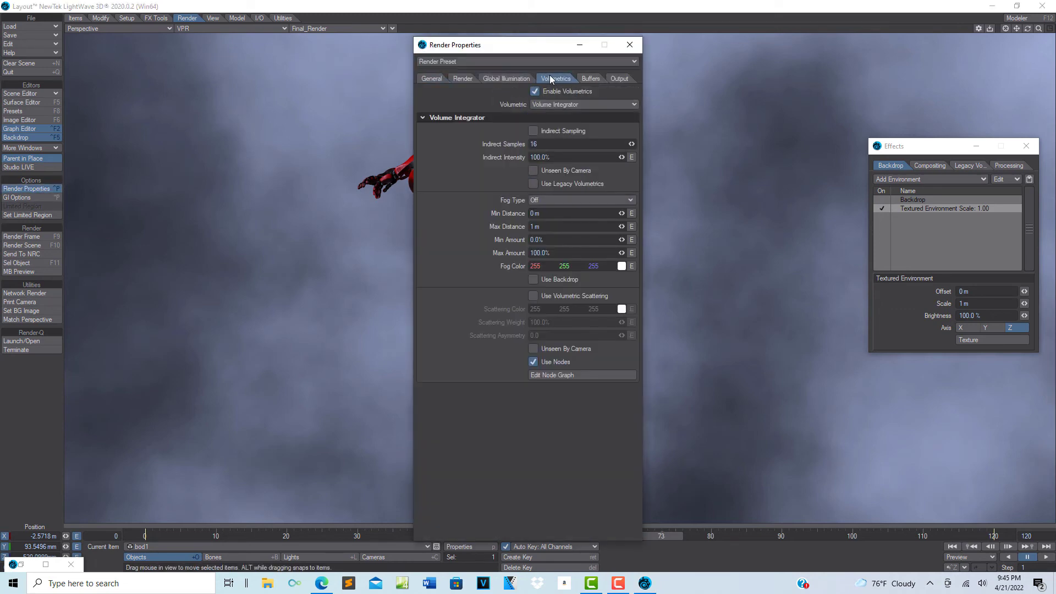
left_click(533, 297)
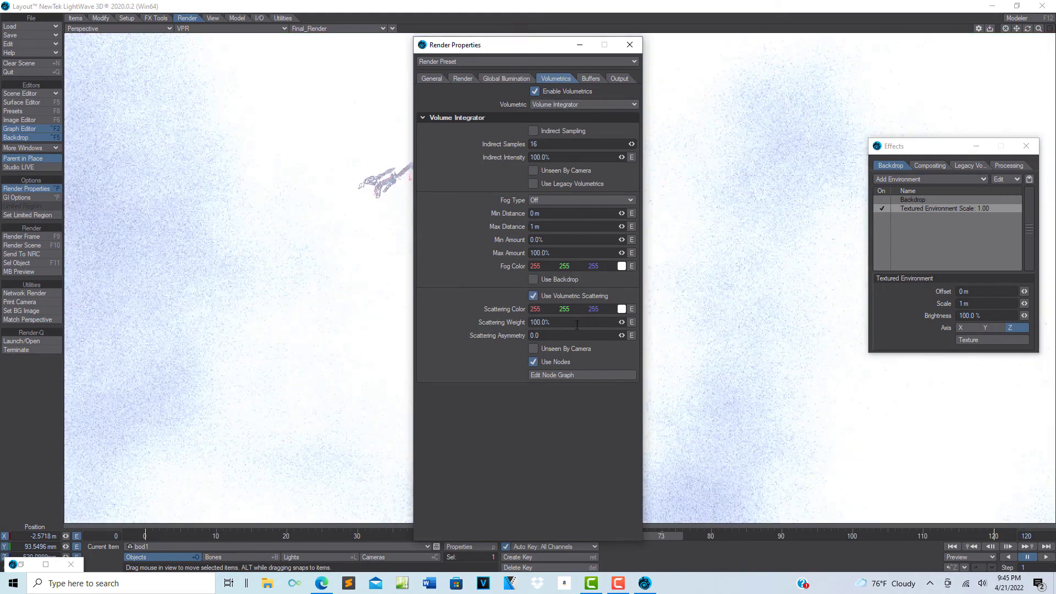
left_click(577, 324)
type(".1")
key("Tab")
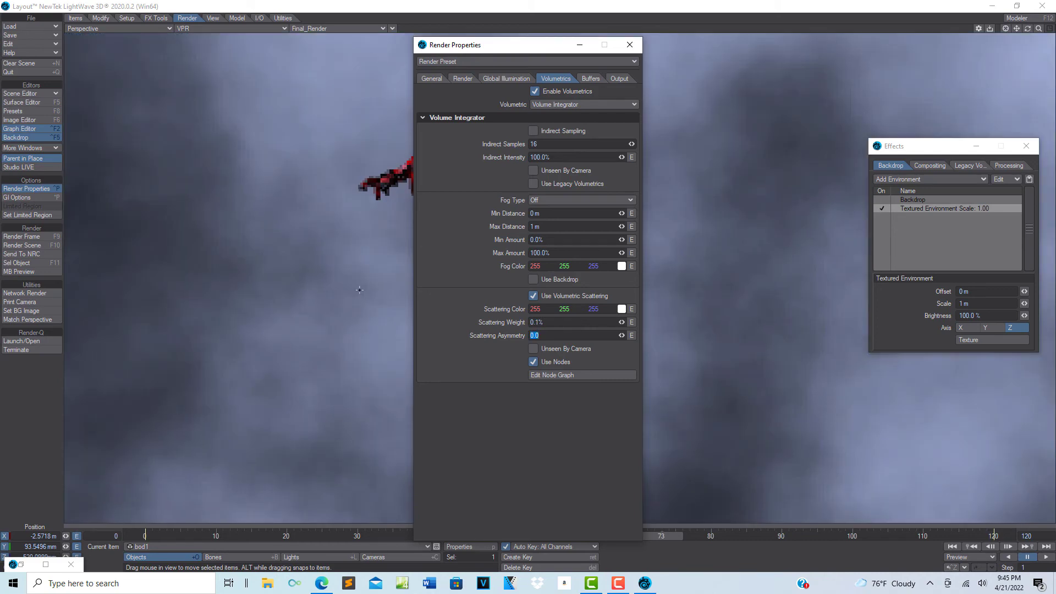
left_click_drag(540, 52, 155, 66)
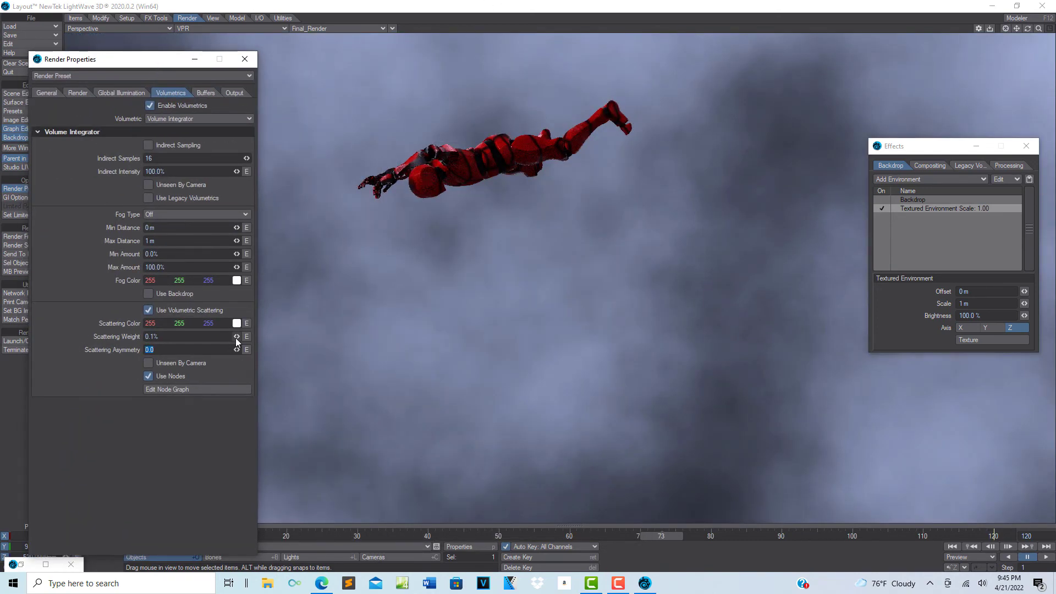
left_click_drag(237, 336, 264, 336)
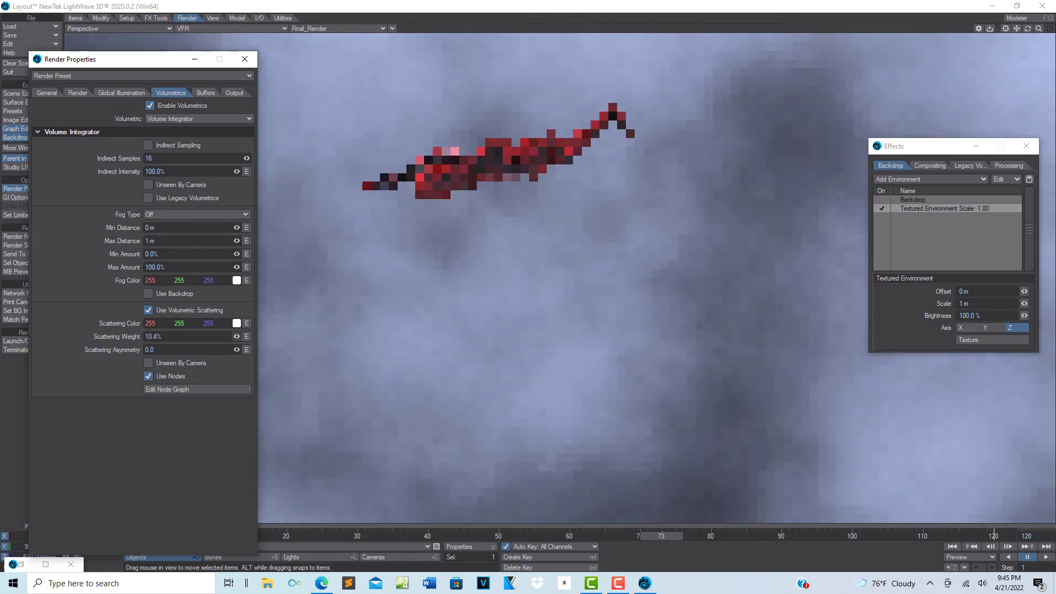